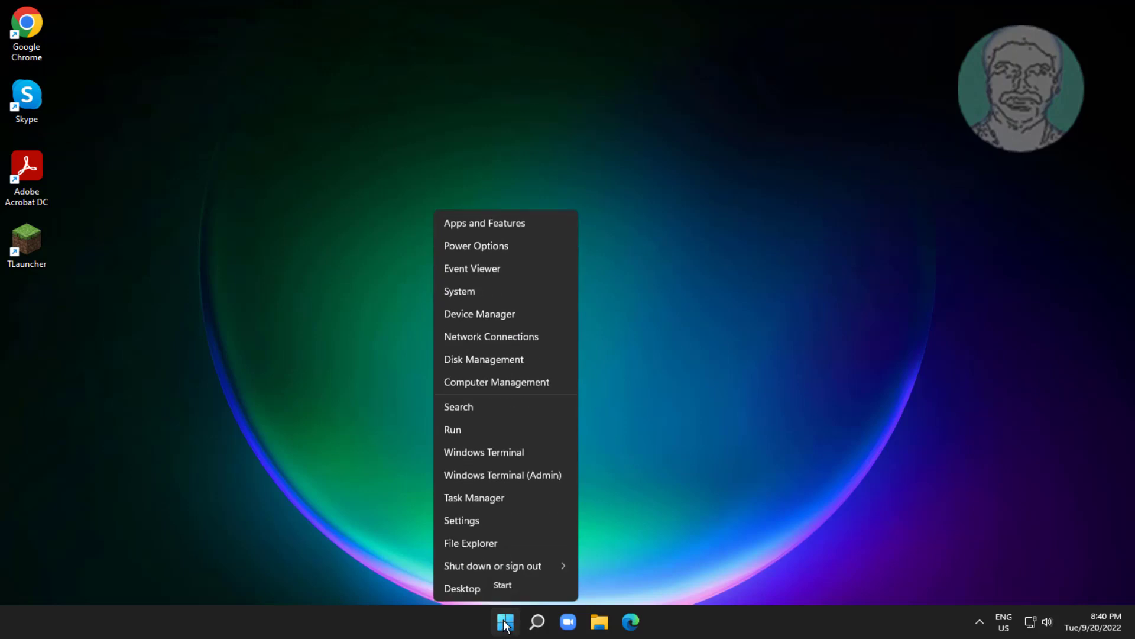
Step: Check the computer's memory usage in Task Manager, and minimize its window
{"action": "left_click", "coordinate": [504, 499]}
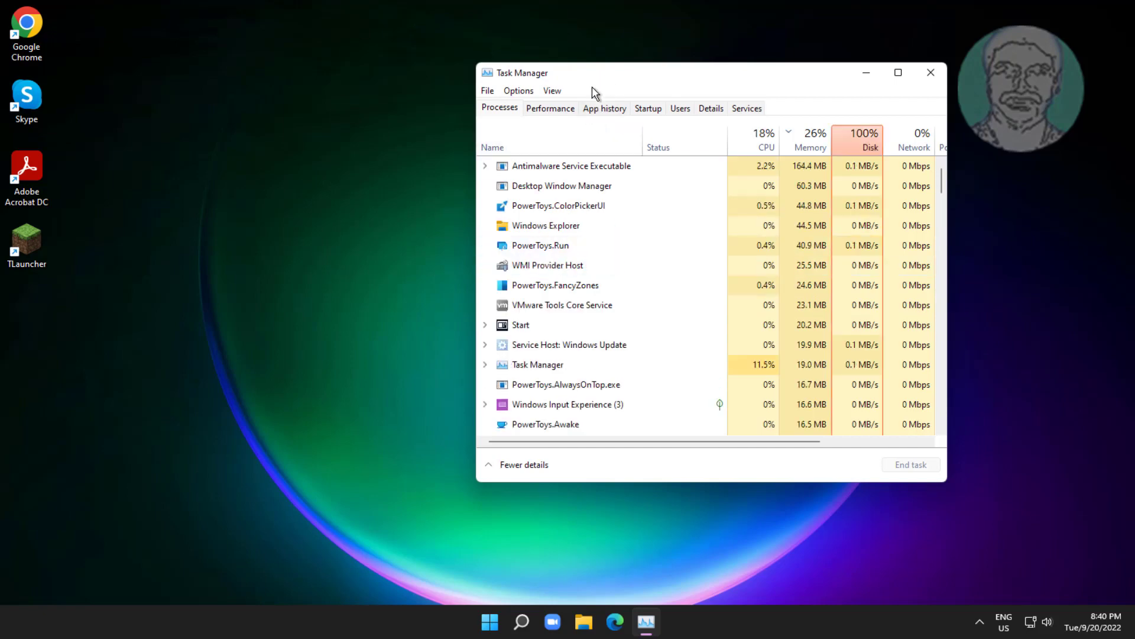
{"action": "left_click", "coordinate": [559, 110]}
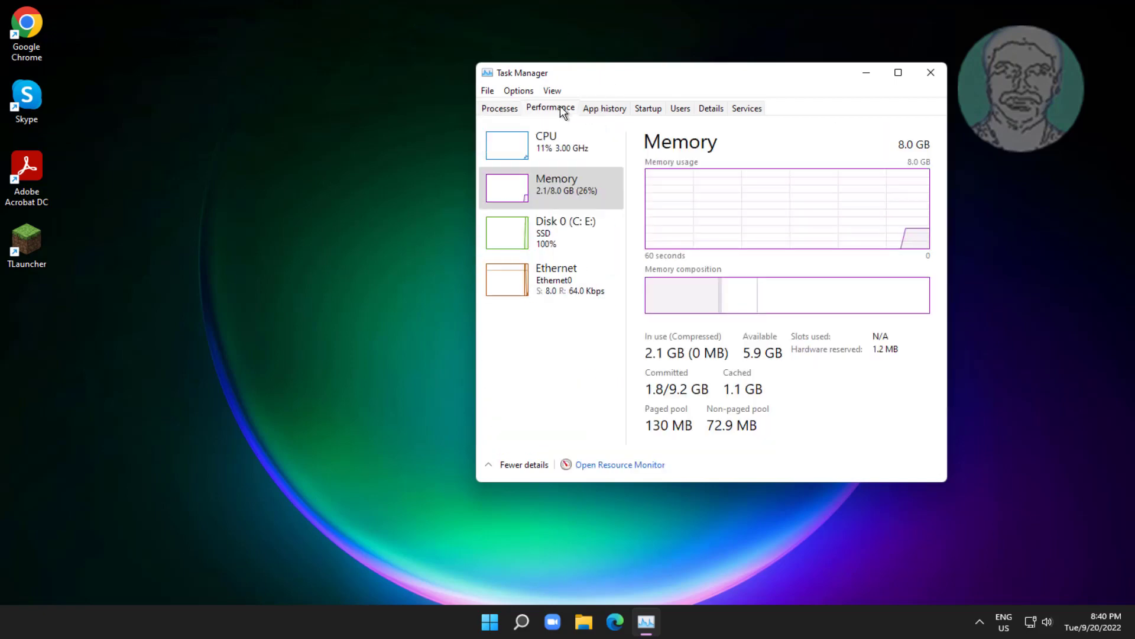
{"action": "left_click", "coordinate": [566, 195]}
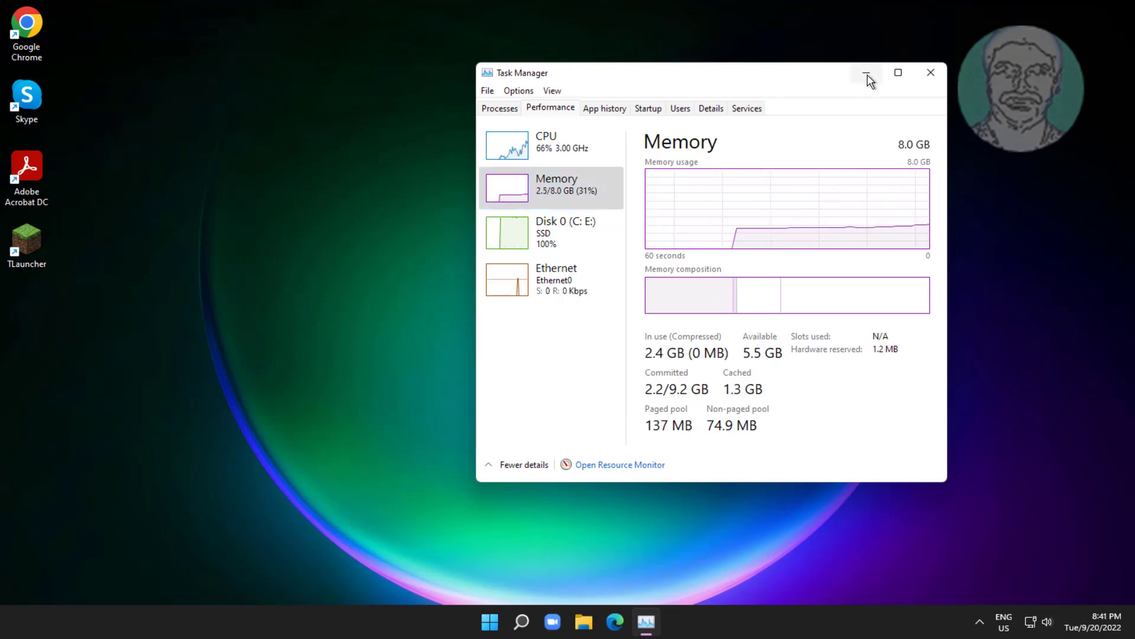
{"action": "left_click", "coordinate": [867, 74]}
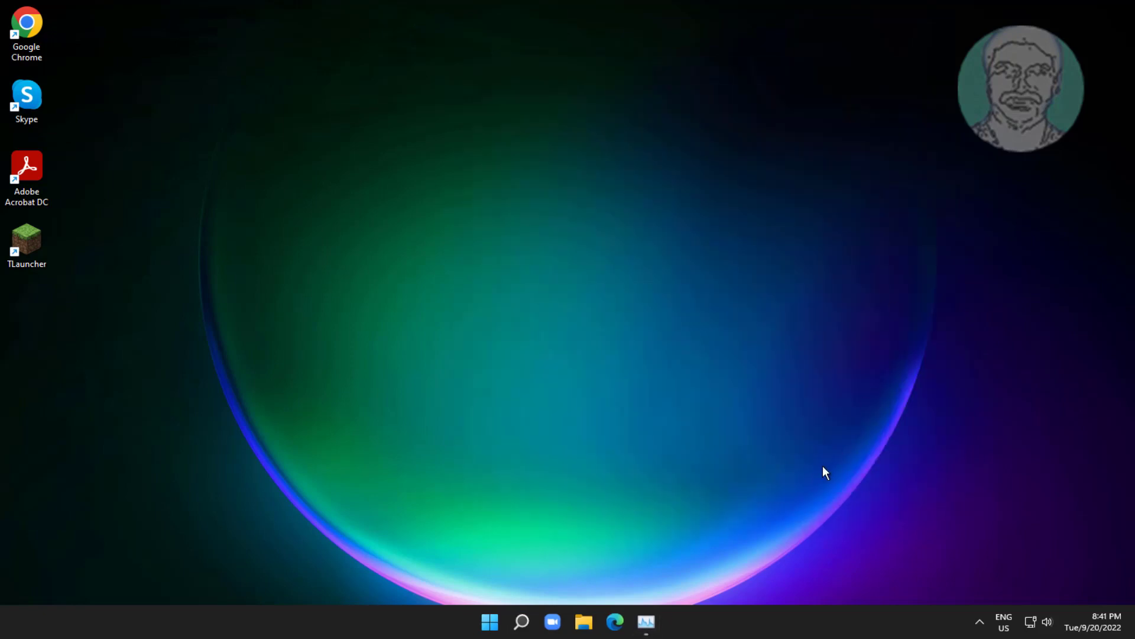
Step: Switch to Google Chrome, search the web for "wj32" and open the wj32.org site
{"action": "double_click", "coordinate": [20, 34]}
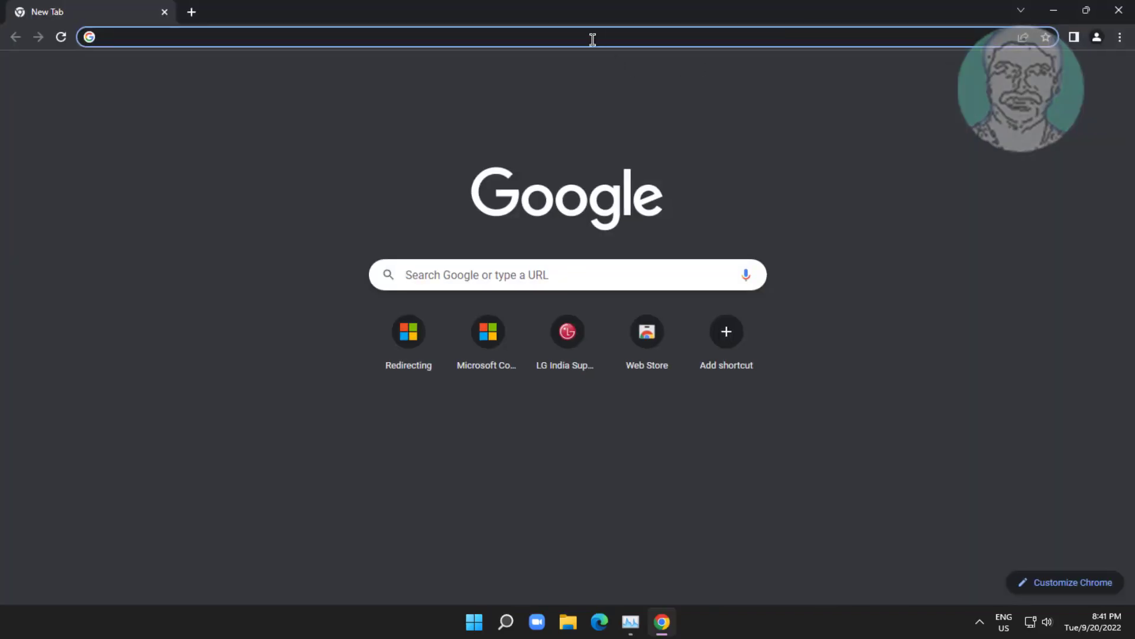
{"action": "left_click", "coordinate": [592, 40]}
{"action": "type", "text": "wj32"}
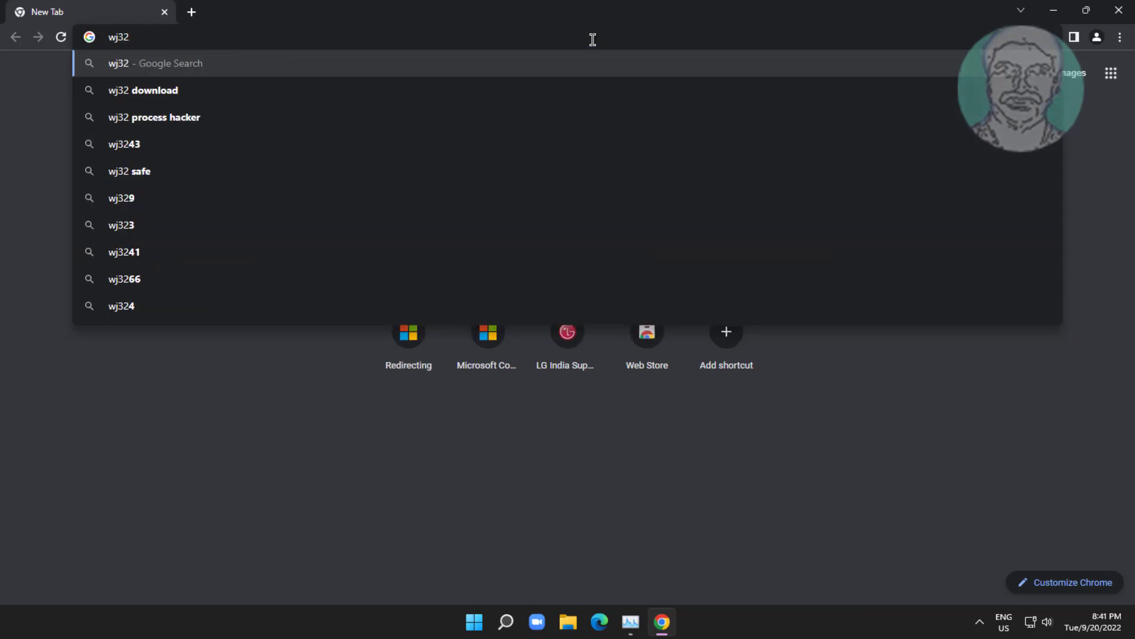
{"action": "key", "text": "Return"}
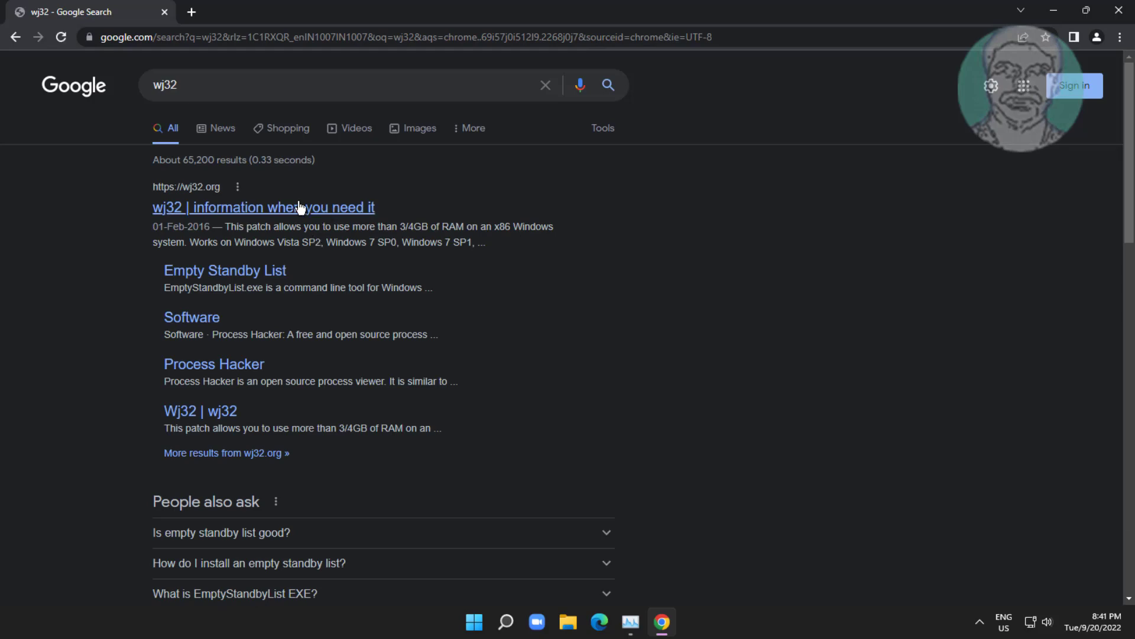
{"action": "left_click", "coordinate": [306, 213]}
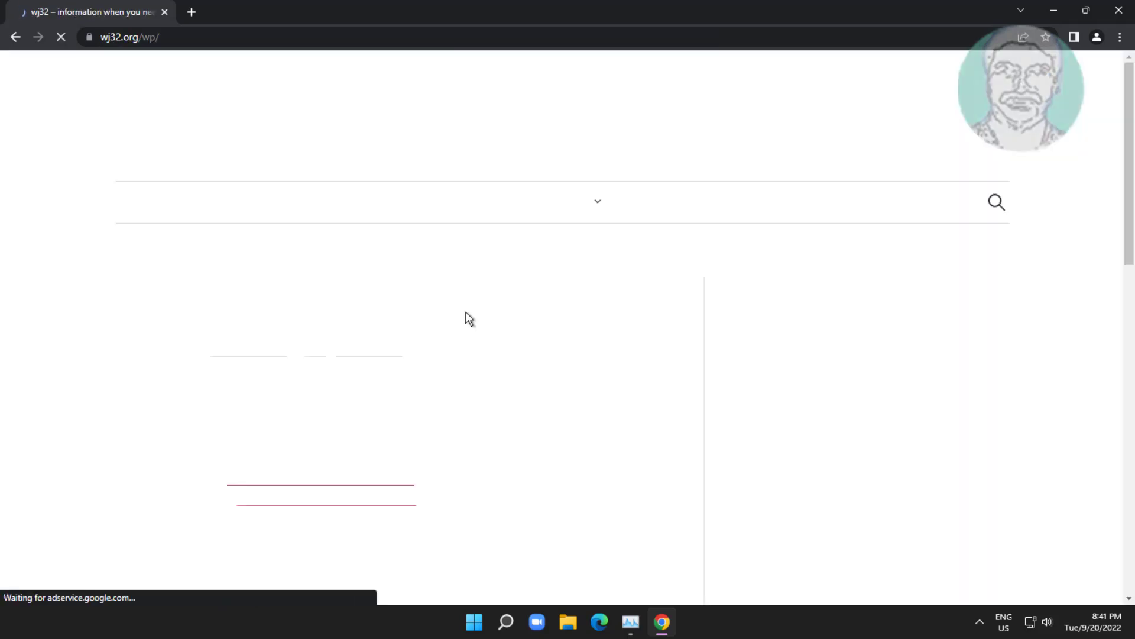
Step: Download EmptyStandbyList.exe from the site's Empty Standby List software page, and minimize the browser
{"action": "mouse_move", "coordinate": [562, 207]}
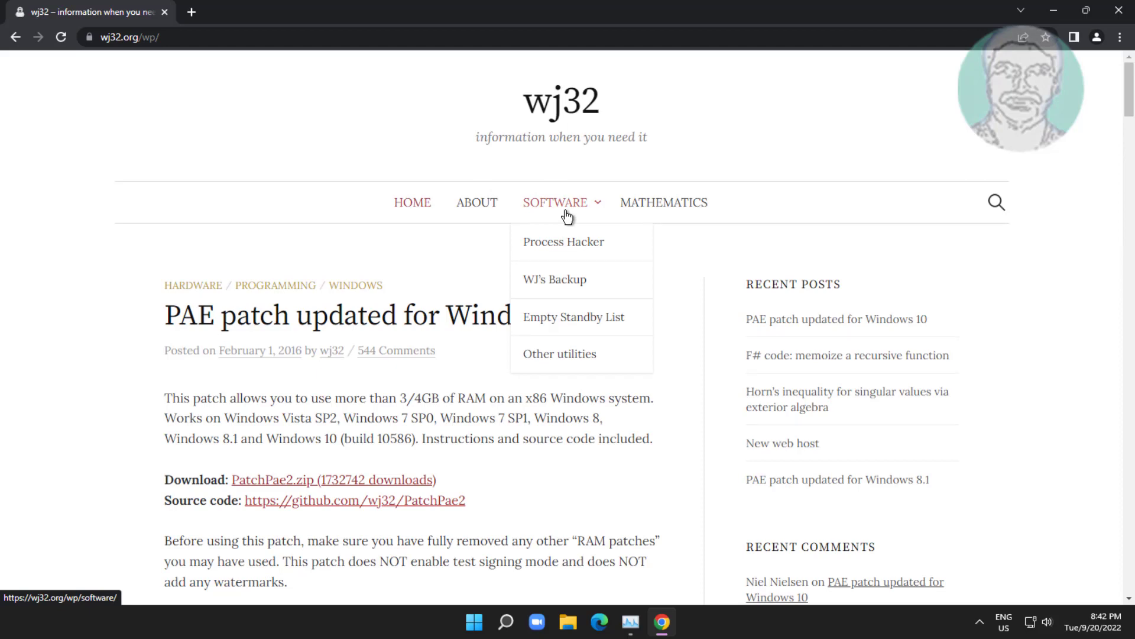
{"action": "left_click", "coordinate": [597, 324]}
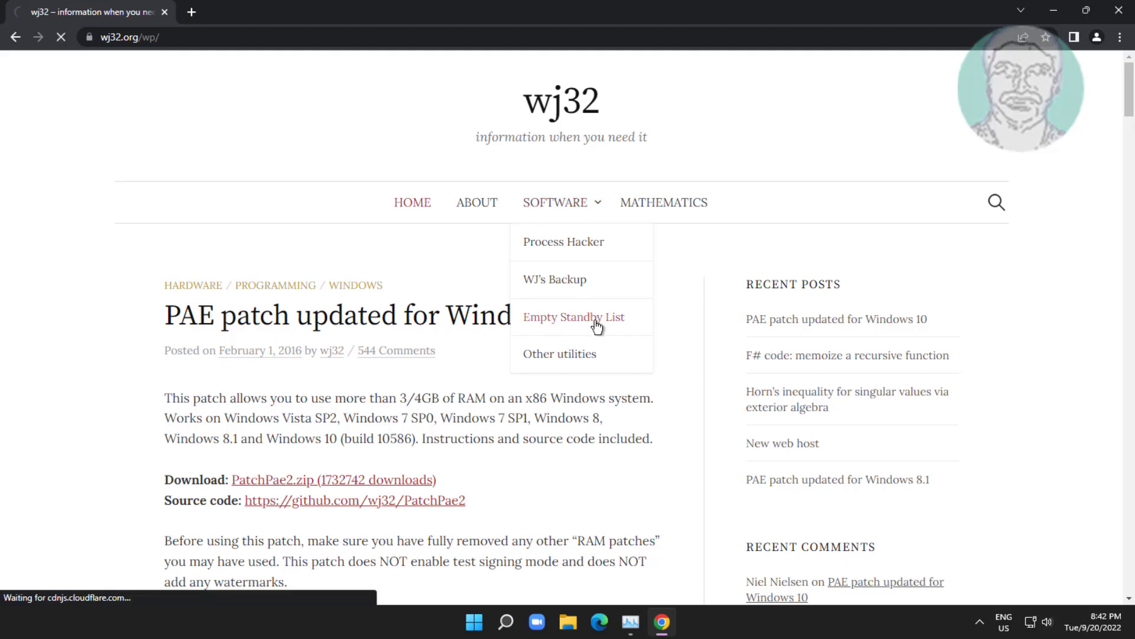
{"action": "scroll", "coordinate": [485, 453], "scroll_direction": "down", "scroll_amount": 1}
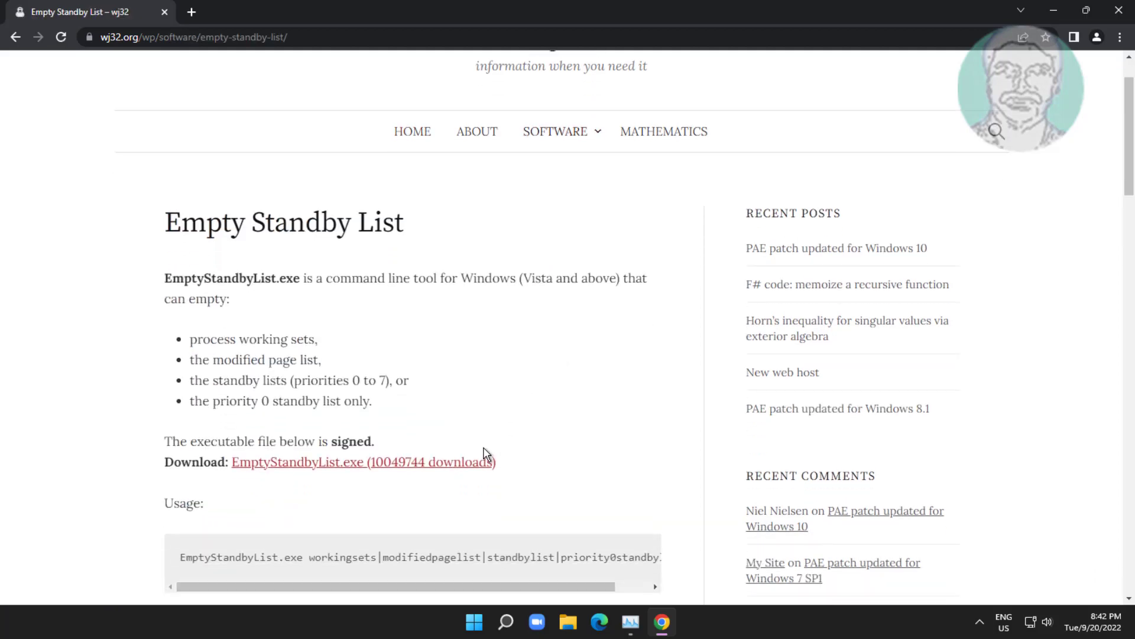
{"action": "scroll", "coordinate": [485, 455], "scroll_direction": "down", "scroll_amount": 1}
{"action": "left_click", "coordinate": [394, 393]}
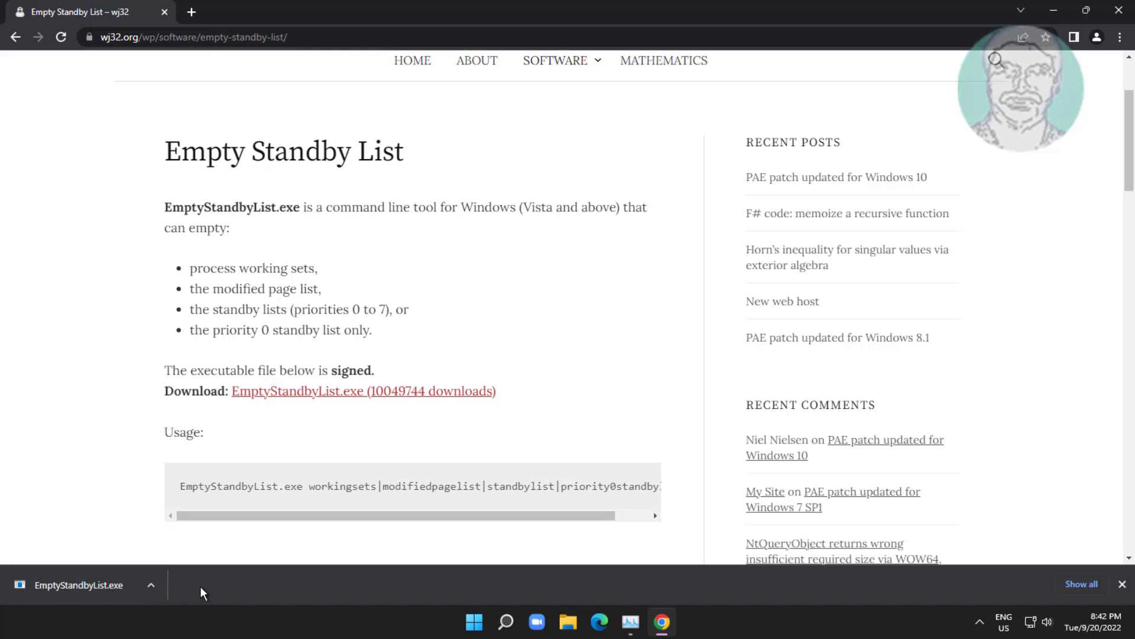
{"action": "left_click", "coordinate": [1059, 9]}
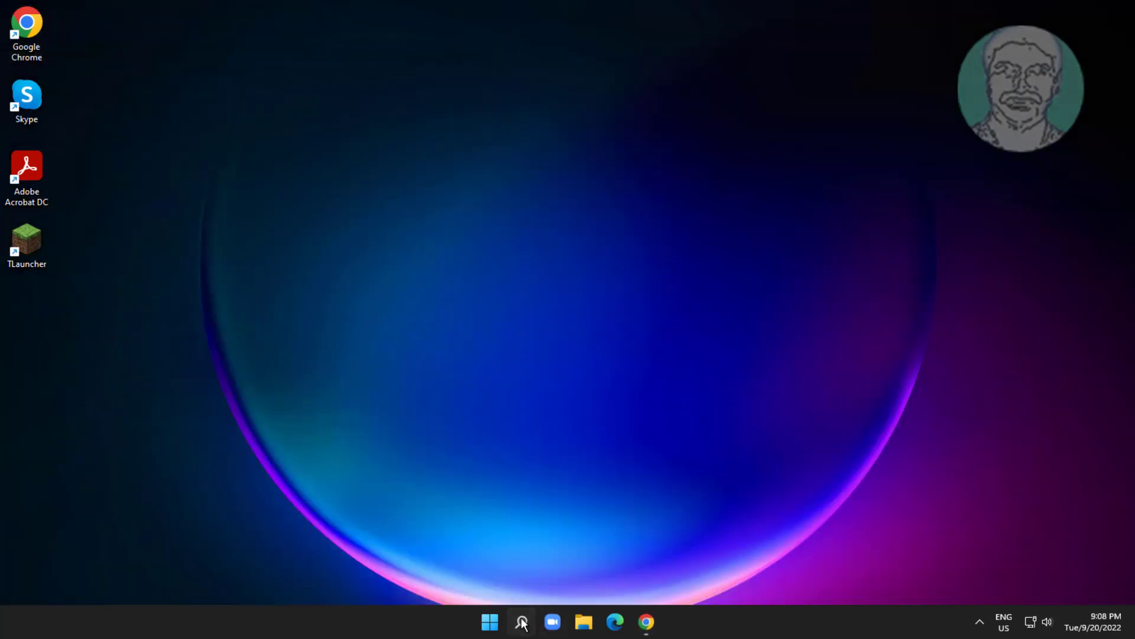
Step: Search Windows for "task scheduler", switch to Task Scheduler and display the Task Scheduler Library
{"action": "left_click", "coordinate": [522, 623]}
{"action": "type", "text": "tas"}
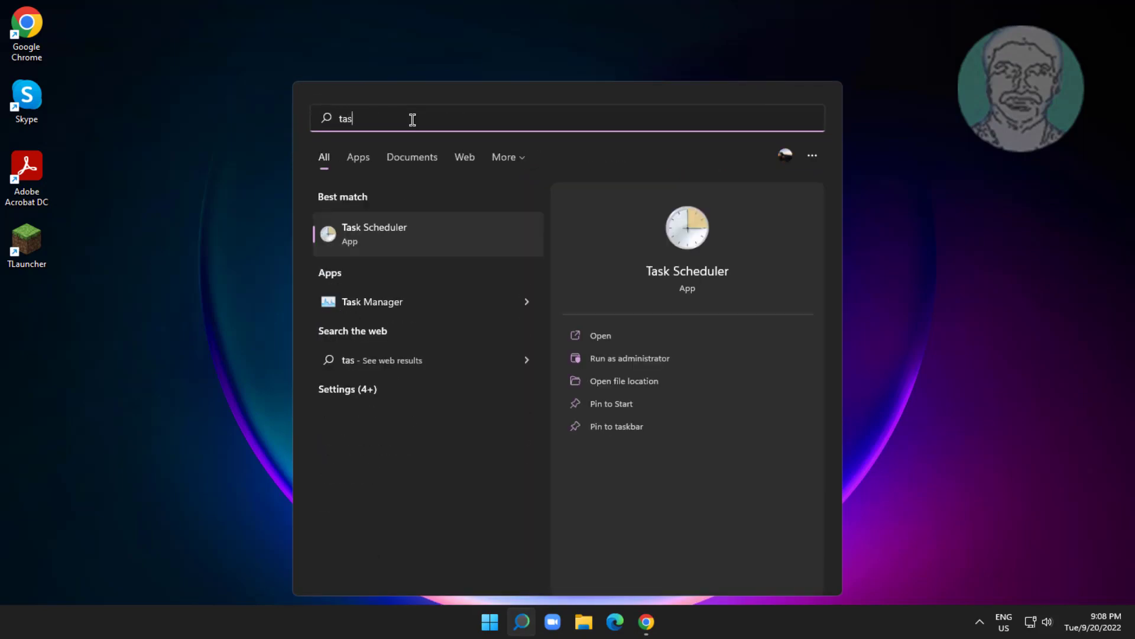
{"action": "type", "text": "k"}
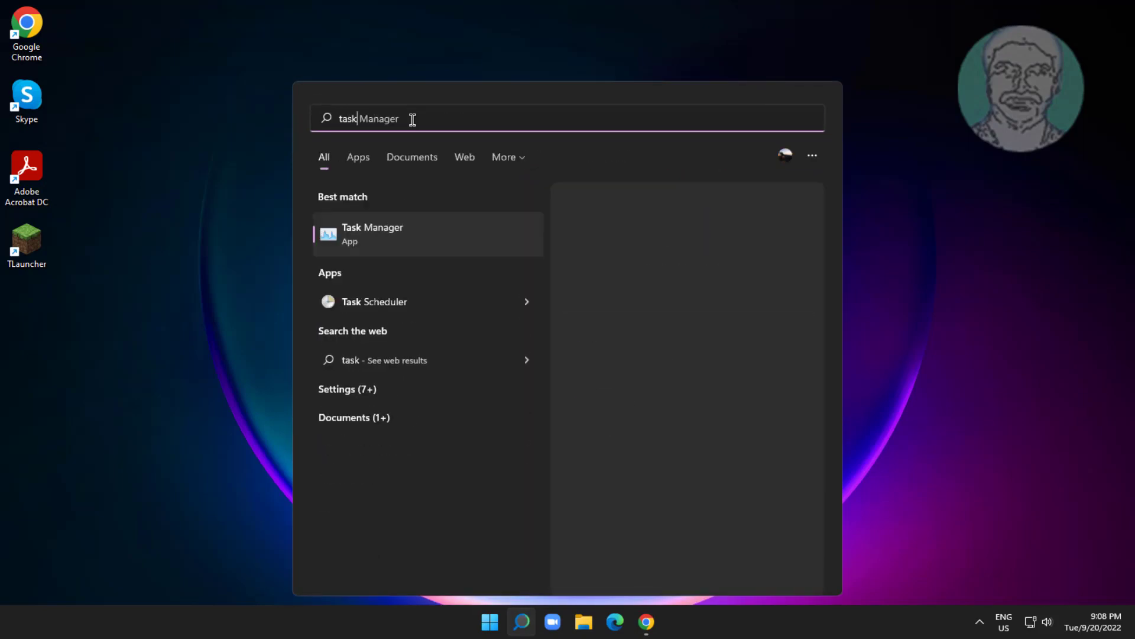
{"action": "type", "text": " scheduler"}
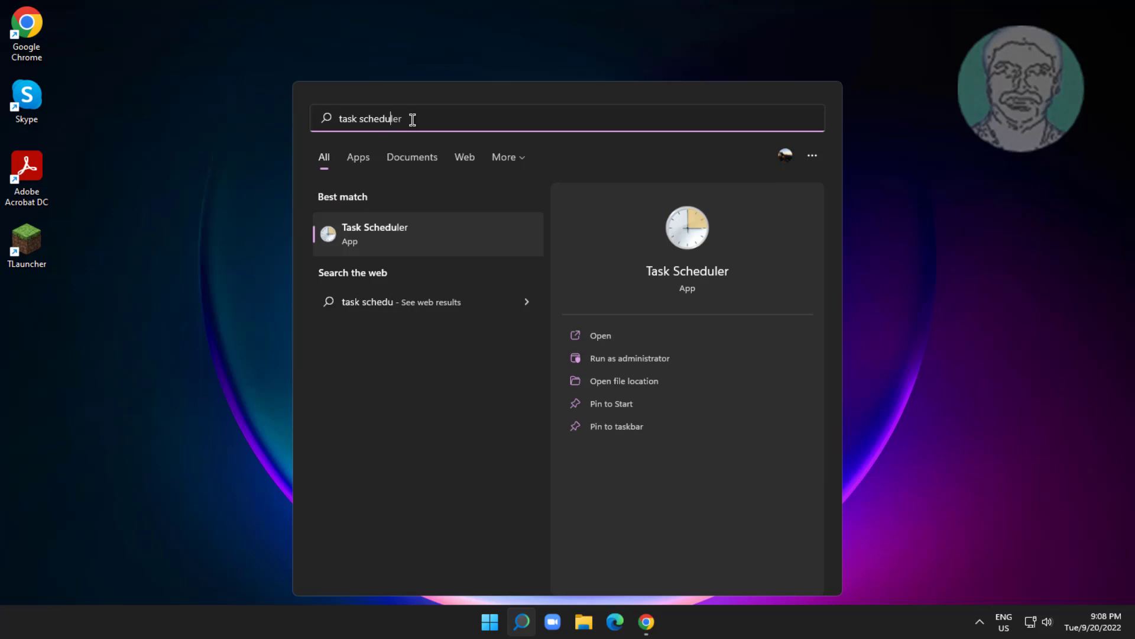
{"action": "left_click", "coordinate": [372, 231]}
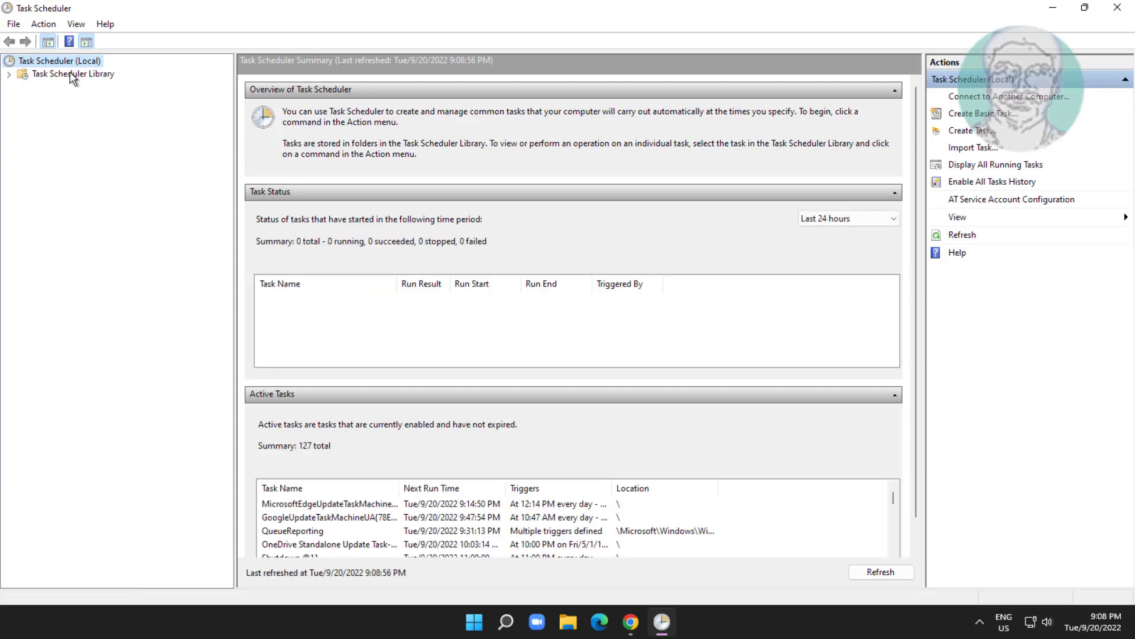
{"action": "left_click", "coordinate": [70, 73]}
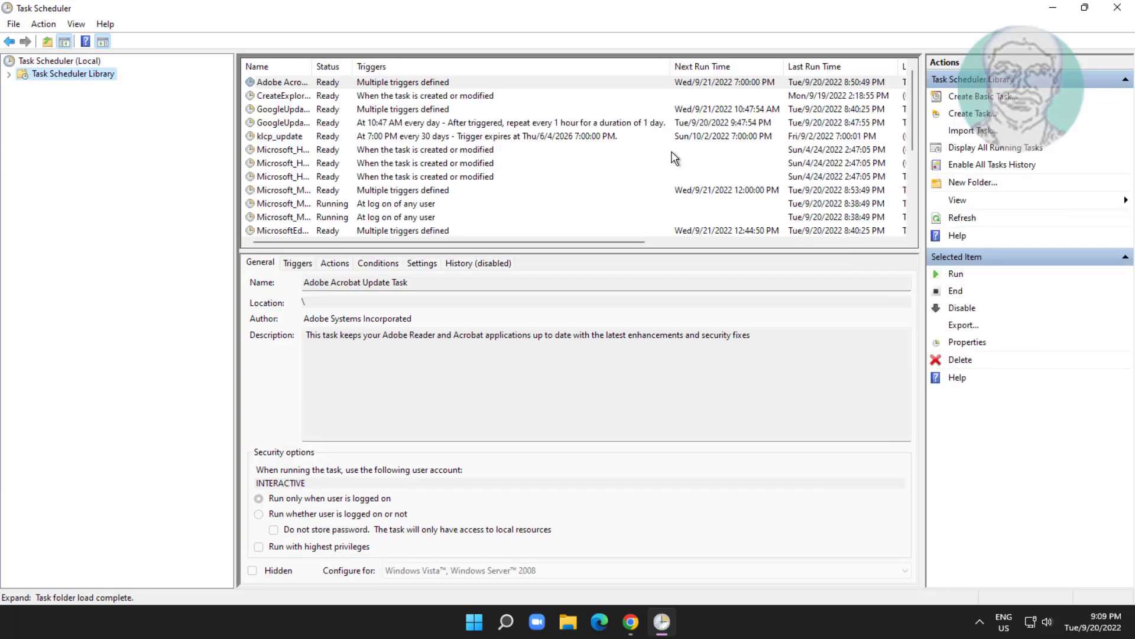
Step: Create a new task named "Clear RAM Cache" that runs with highest privileges
{"action": "left_click", "coordinate": [954, 115]}
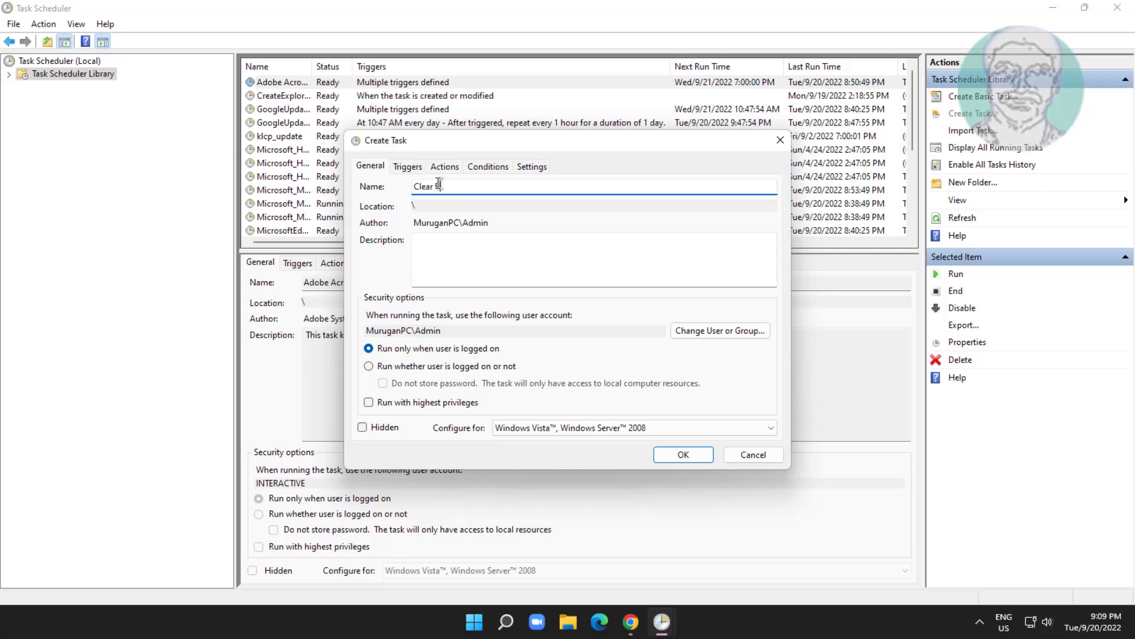
{"action": "type", "text": "Clear RAM Cache"}
{"action": "left_click", "coordinate": [369, 403]}
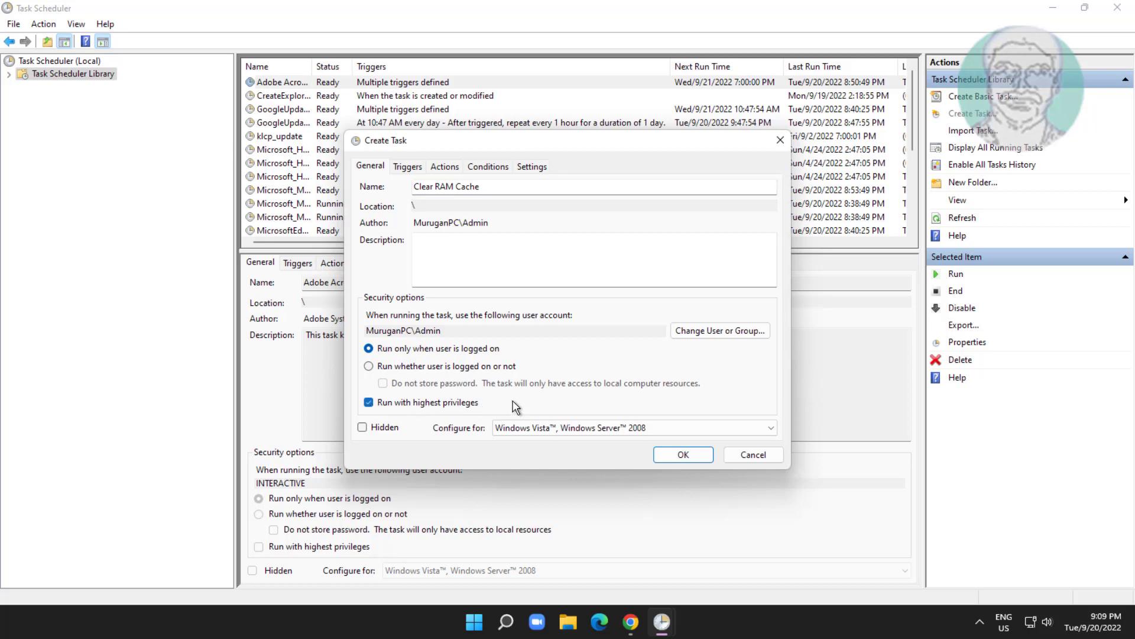
Step: Set the task to run under the SYSTEM account and configure it for Windows 10
{"action": "left_click", "coordinate": [712, 332]}
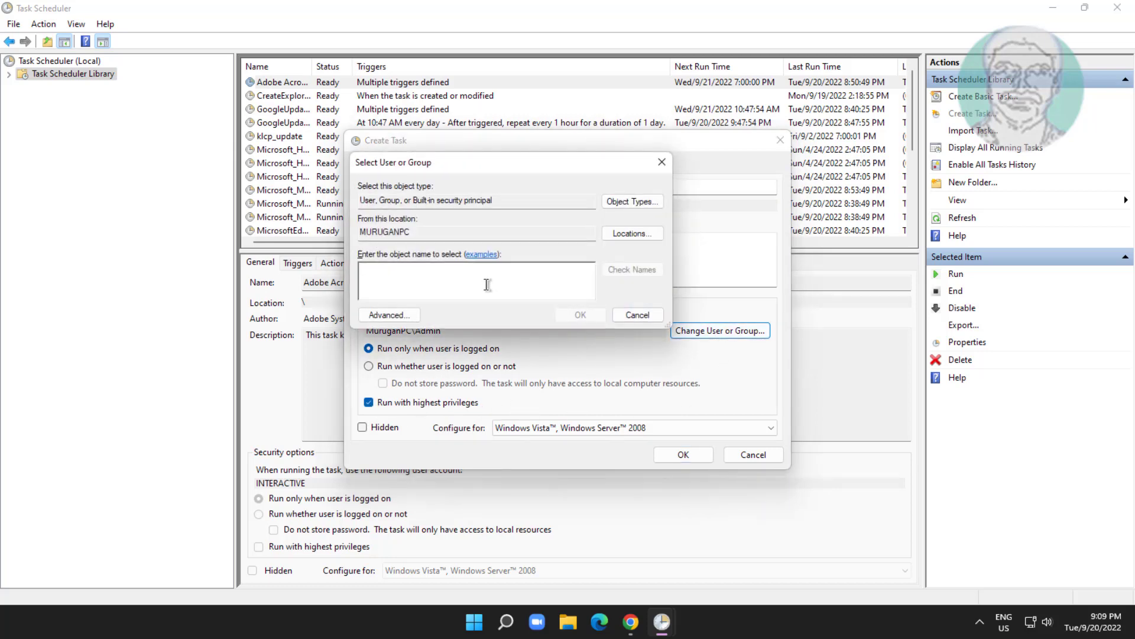
{"action": "type", "text": "system"}
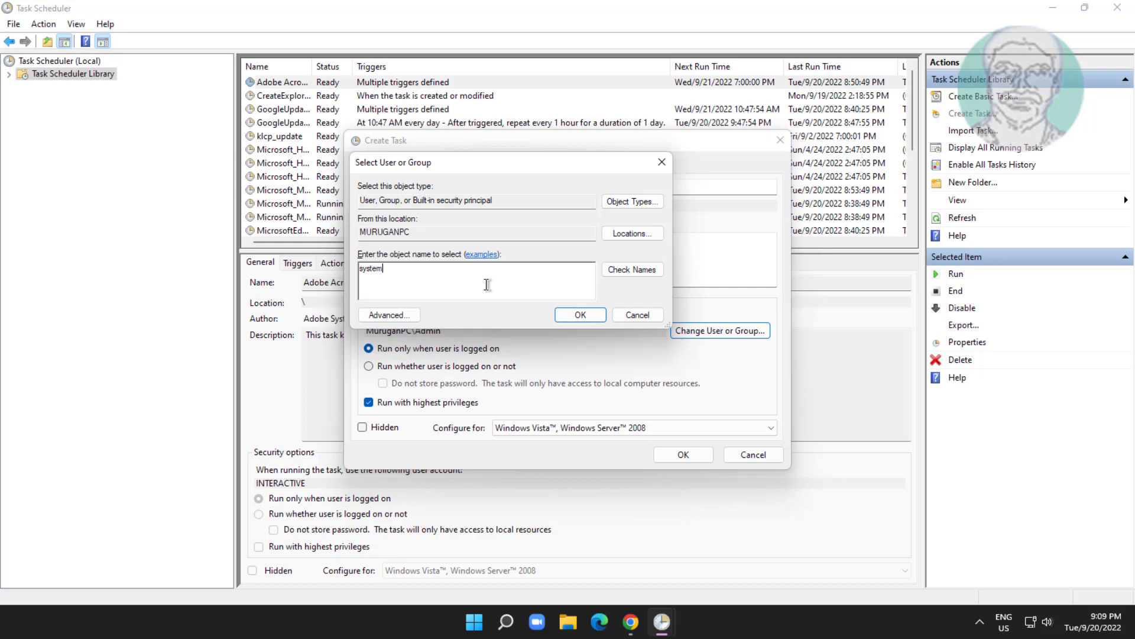
{"action": "left_click", "coordinate": [625, 273]}
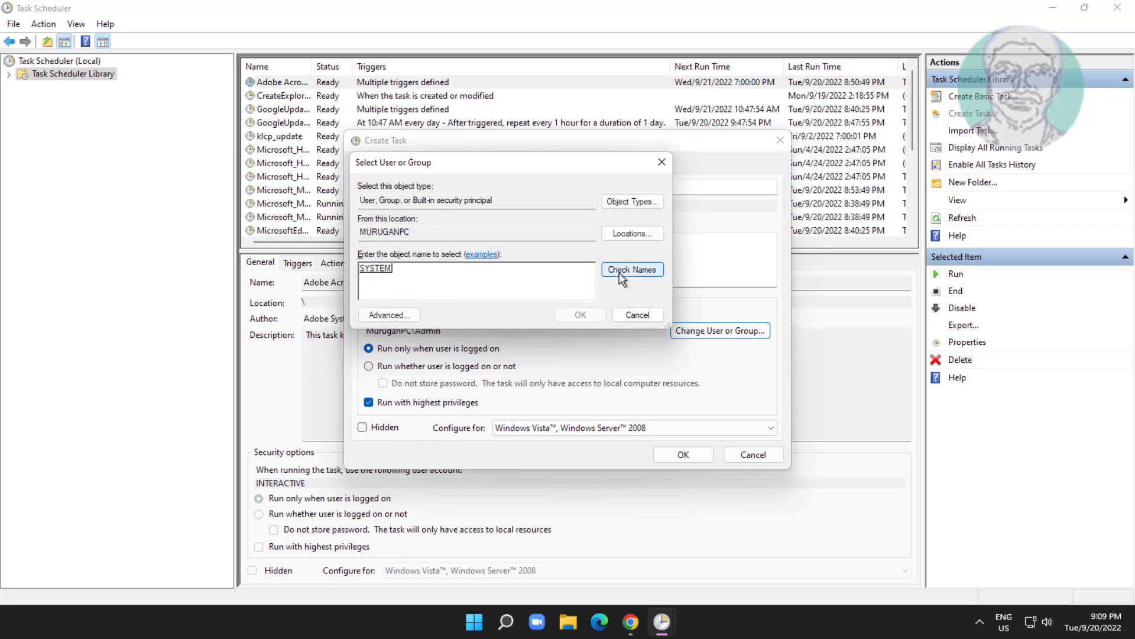
{"action": "left_click", "coordinate": [587, 314]}
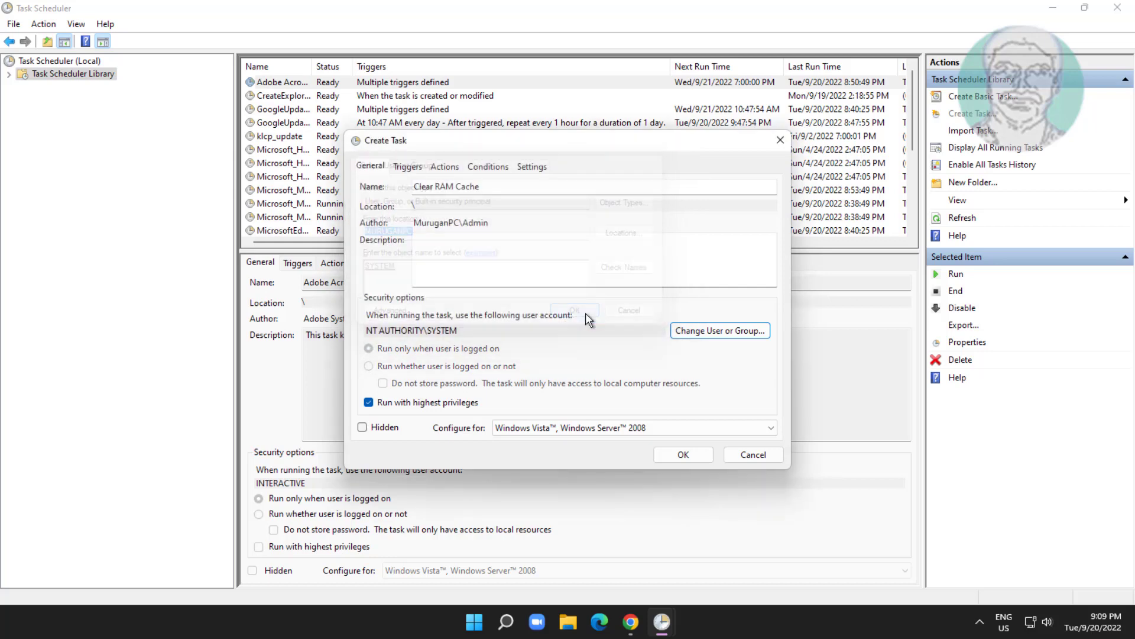
{"action": "left_click", "coordinate": [632, 428]}
{"action": "left_click", "coordinate": [533, 442]}
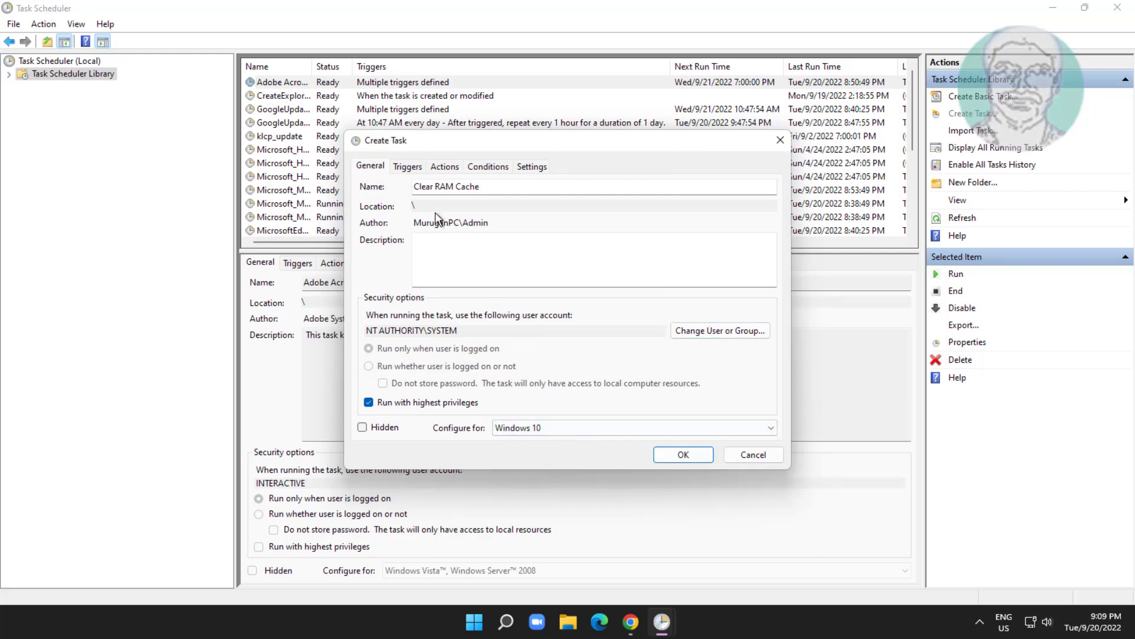
Step: Add an enabled one-time scheduled trigger that repeats the task every 5 minutes for an indefinite duration
{"action": "left_click", "coordinate": [408, 167]}
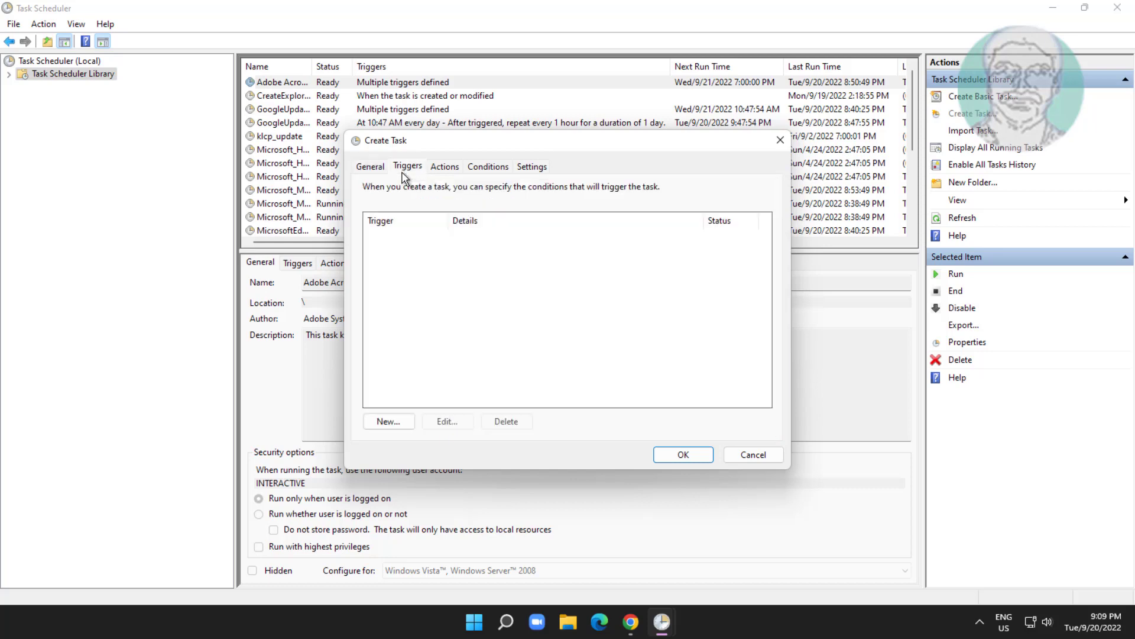
{"action": "left_click", "coordinate": [398, 422]}
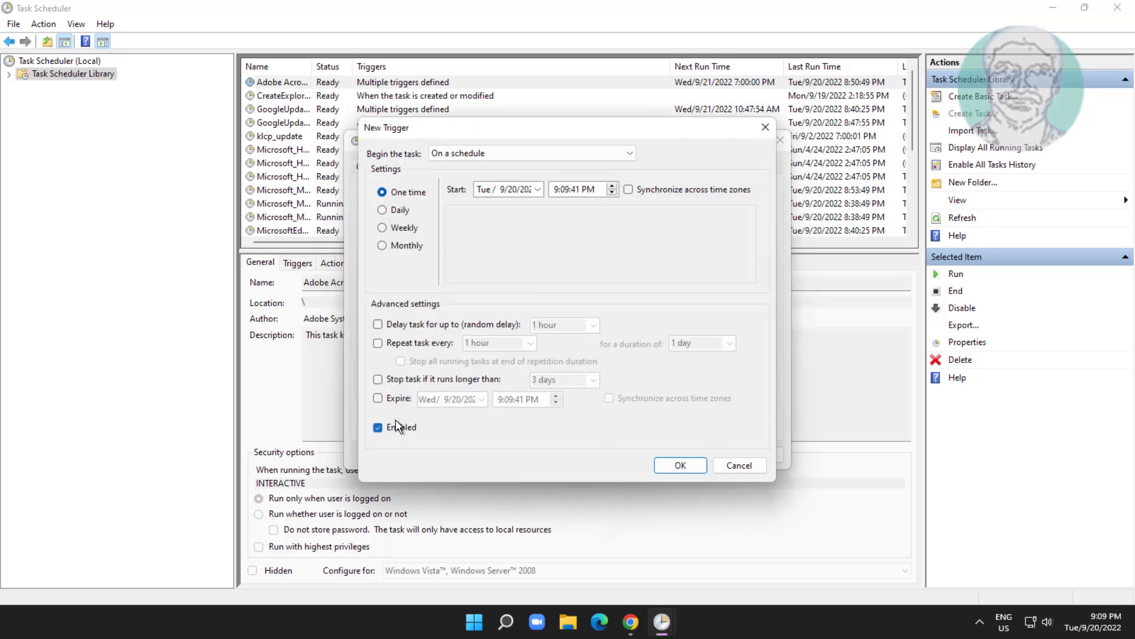
{"action": "left_click", "coordinate": [378, 343]}
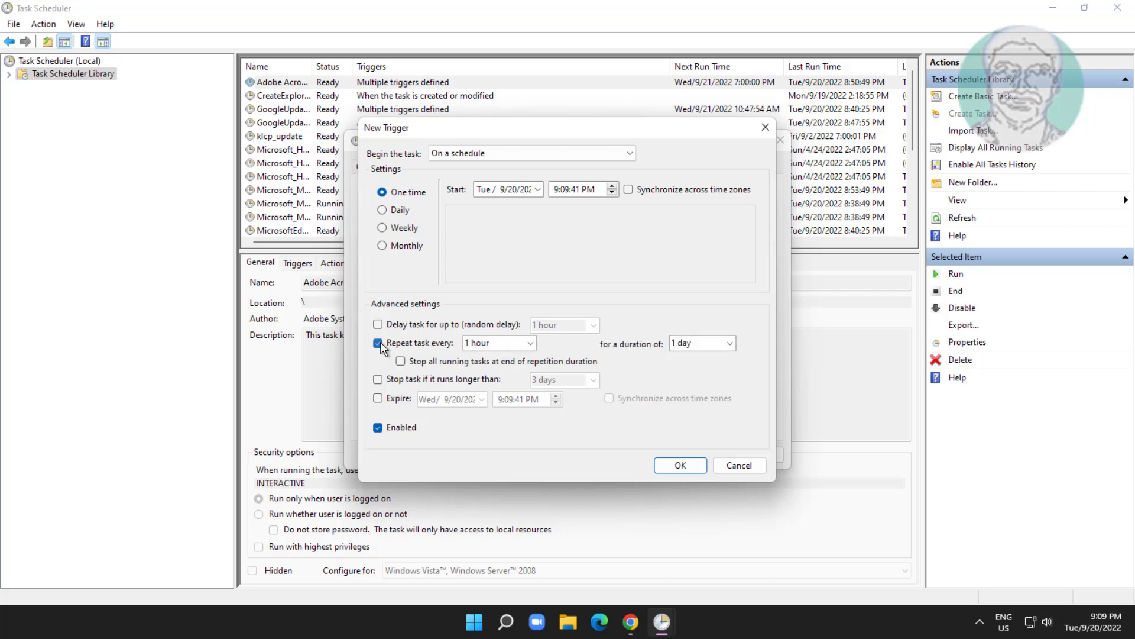
{"action": "left_click", "coordinate": [529, 344]}
{"action": "left_click", "coordinate": [497, 358]}
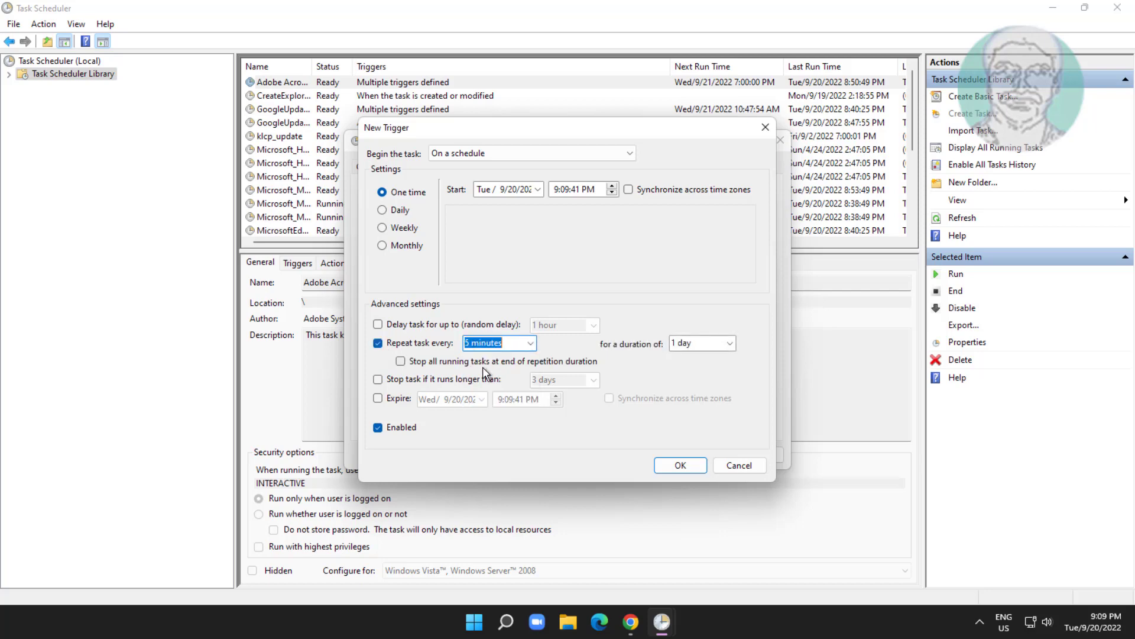
{"action": "left_click", "coordinate": [729, 344]}
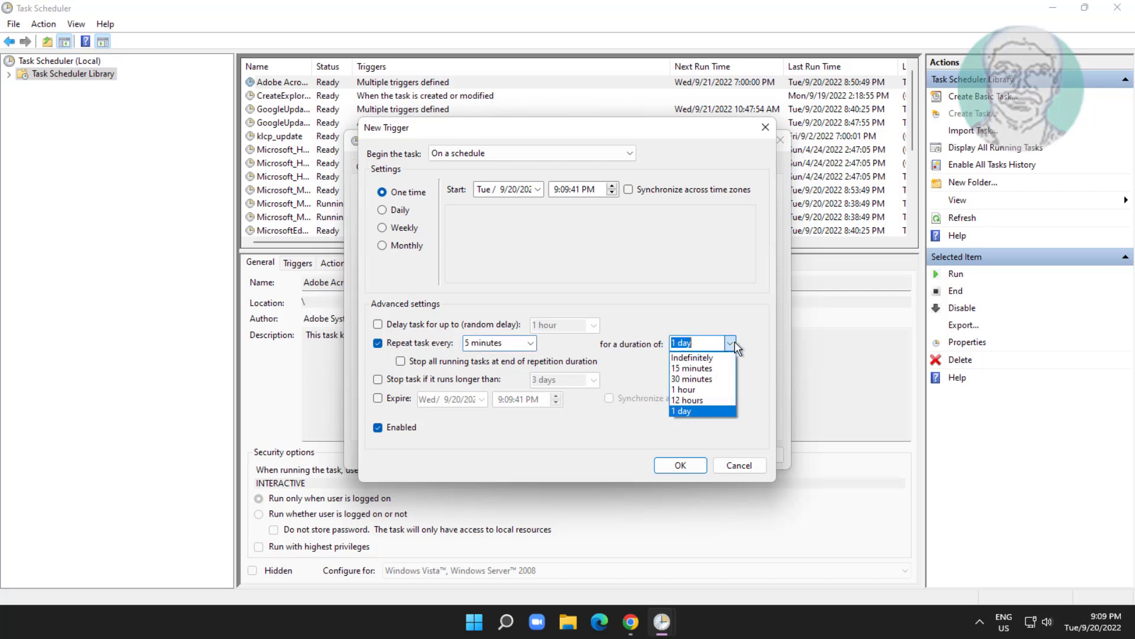
{"action": "left_click", "coordinate": [700, 358]}
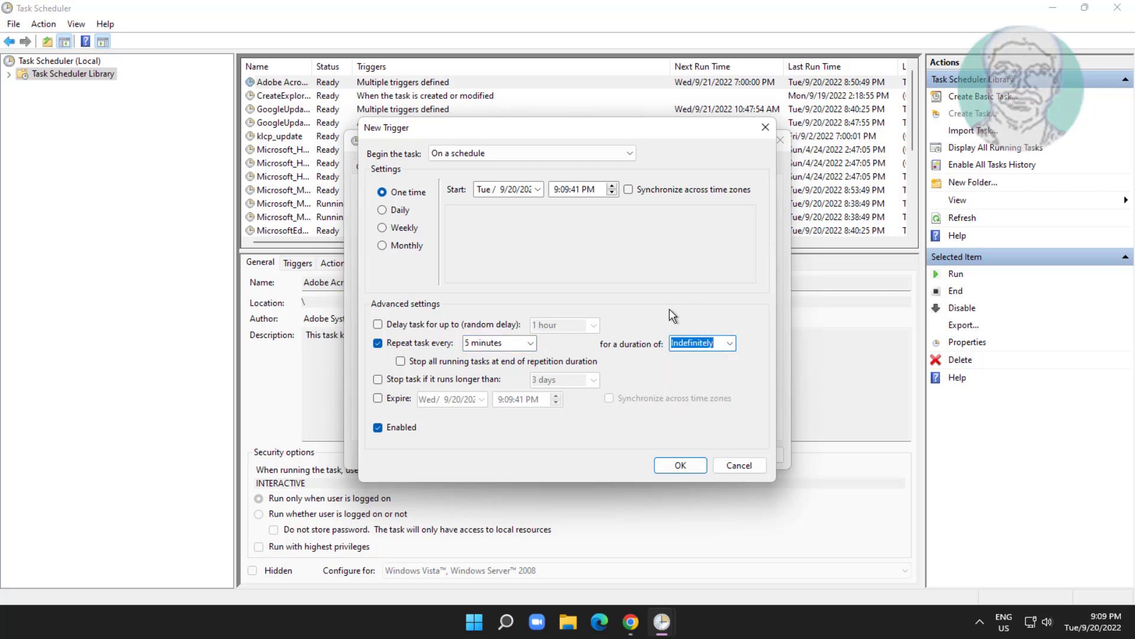
{"action": "left_click", "coordinate": [378, 431]}
{"action": "left_click", "coordinate": [378, 429]}
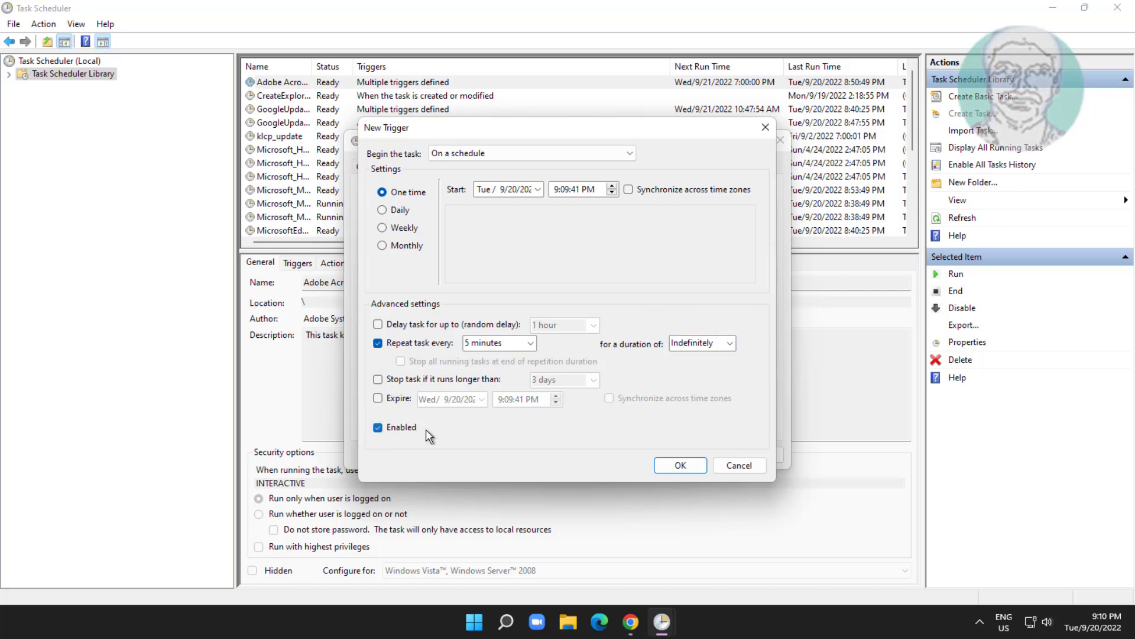
{"action": "left_click", "coordinate": [695, 466]}
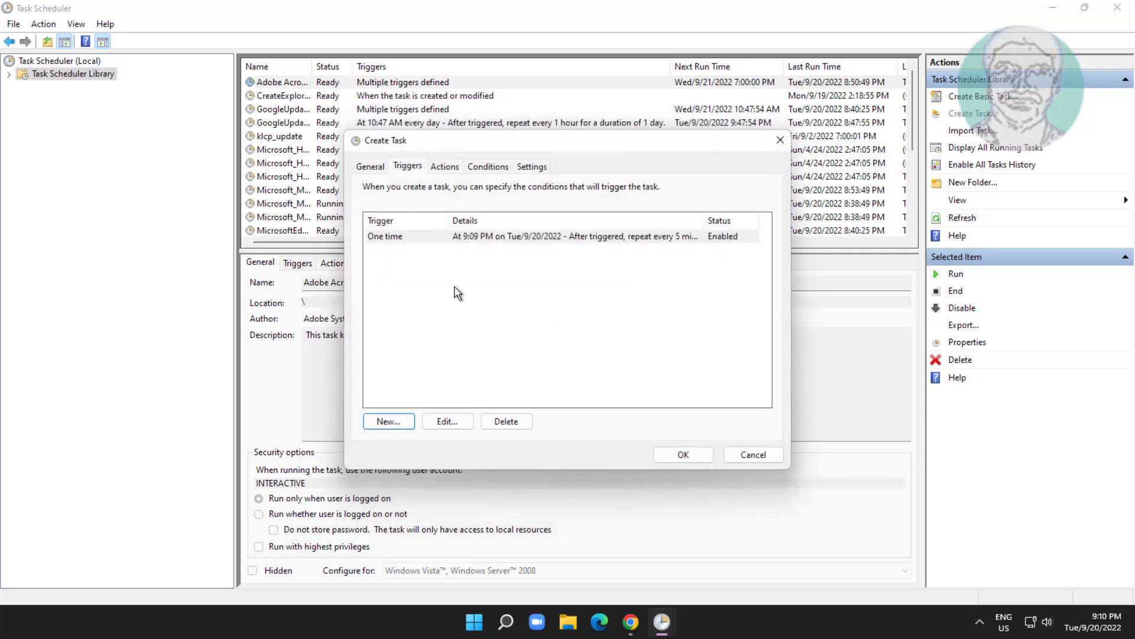
Step: Add a "Start a program" action to the task that runs E:\Desktop\EmptyStandbyList.exe
{"action": "left_click", "coordinate": [444, 167]}
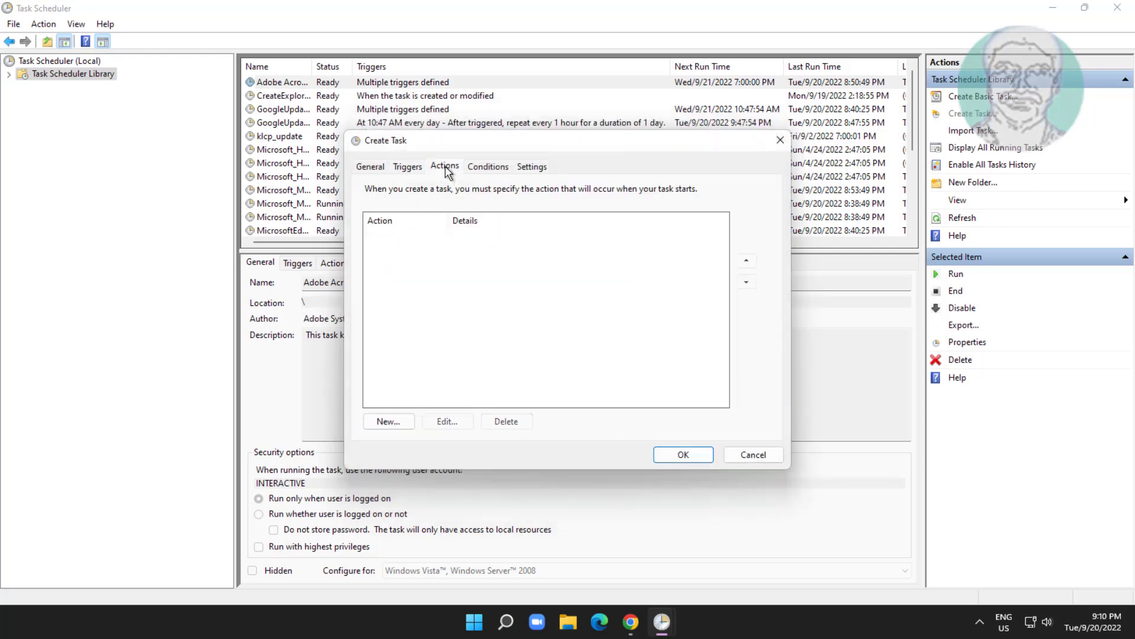
{"action": "left_click", "coordinate": [395, 420]}
{"action": "left_click", "coordinate": [524, 184]}
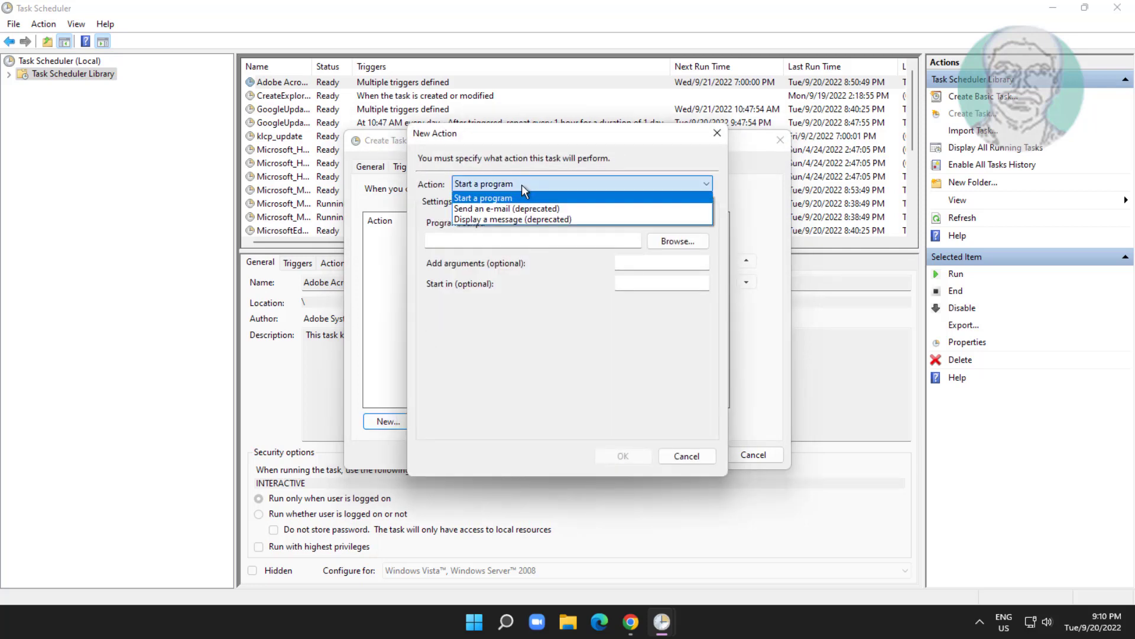
{"action": "left_click", "coordinate": [480, 194]}
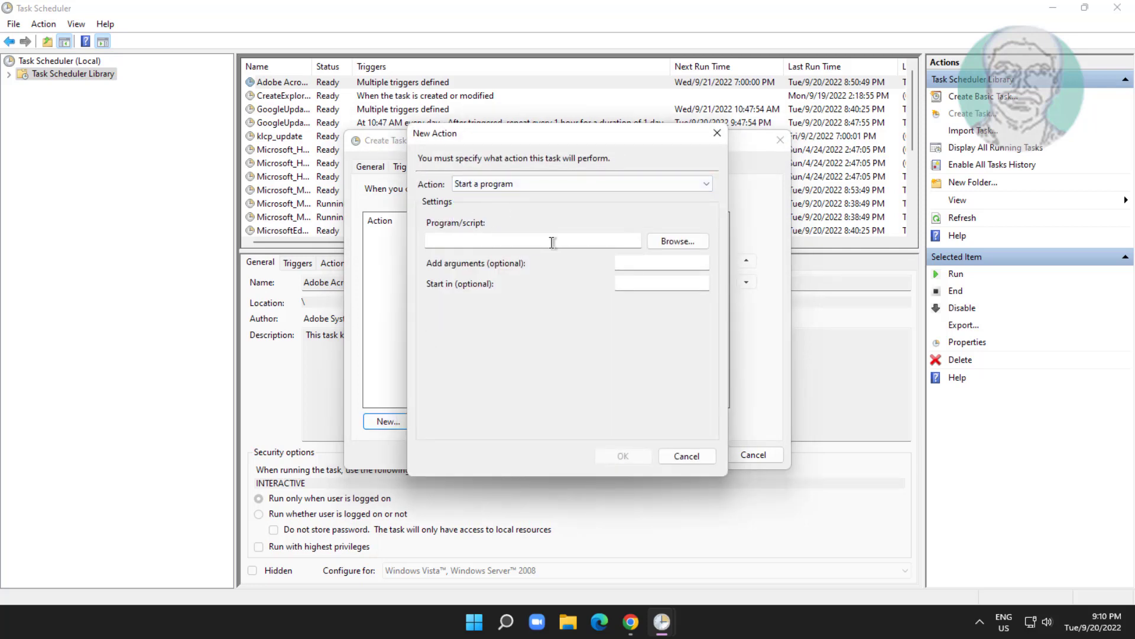
{"action": "left_click", "coordinate": [651, 249]}
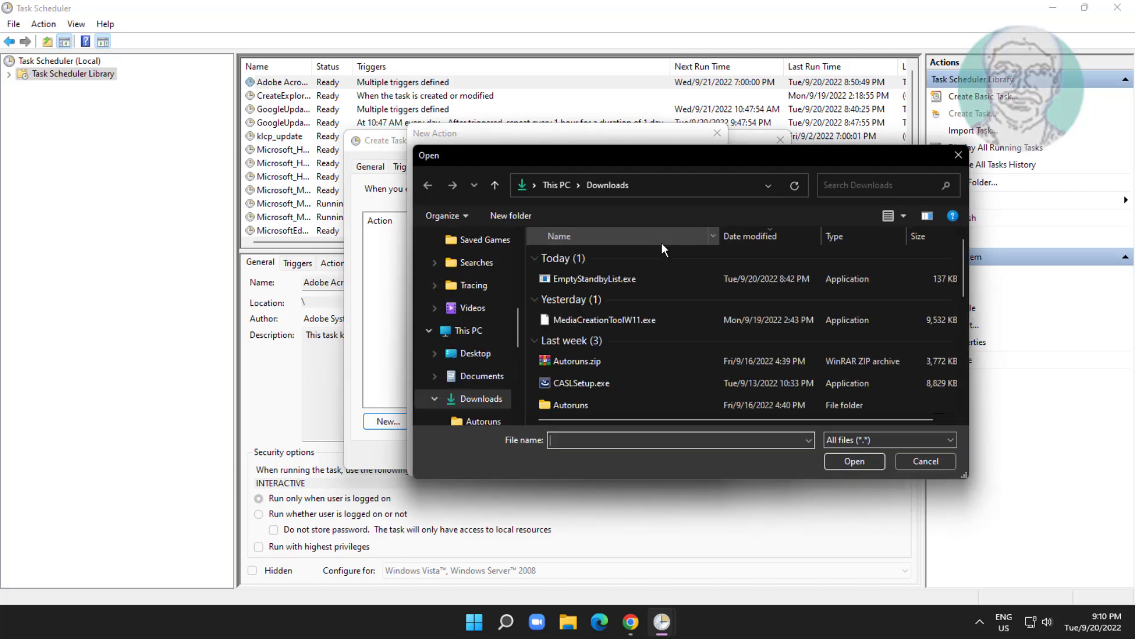
{"action": "left_click", "coordinate": [634, 279]}
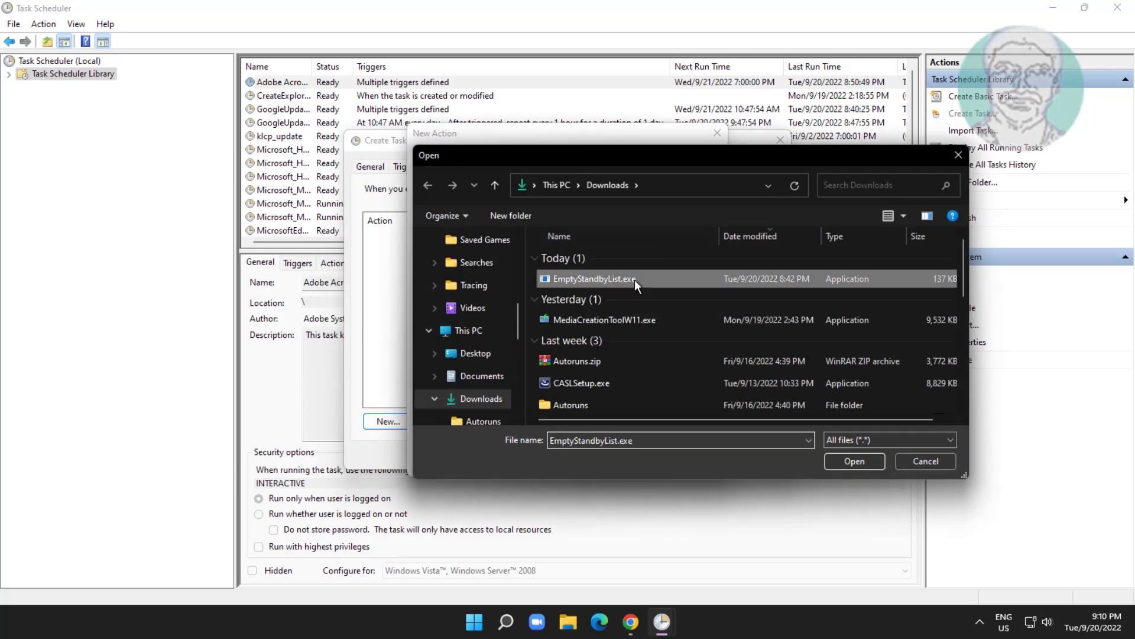
{"action": "left_click", "coordinate": [835, 459]}
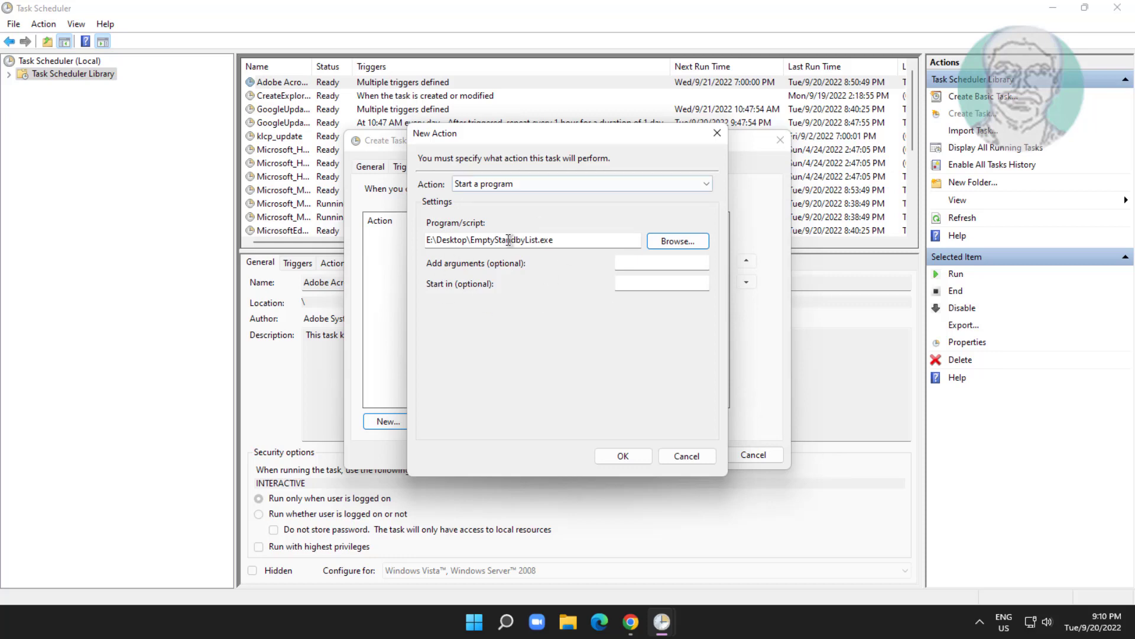
{"action": "left_click", "coordinate": [602, 458]}
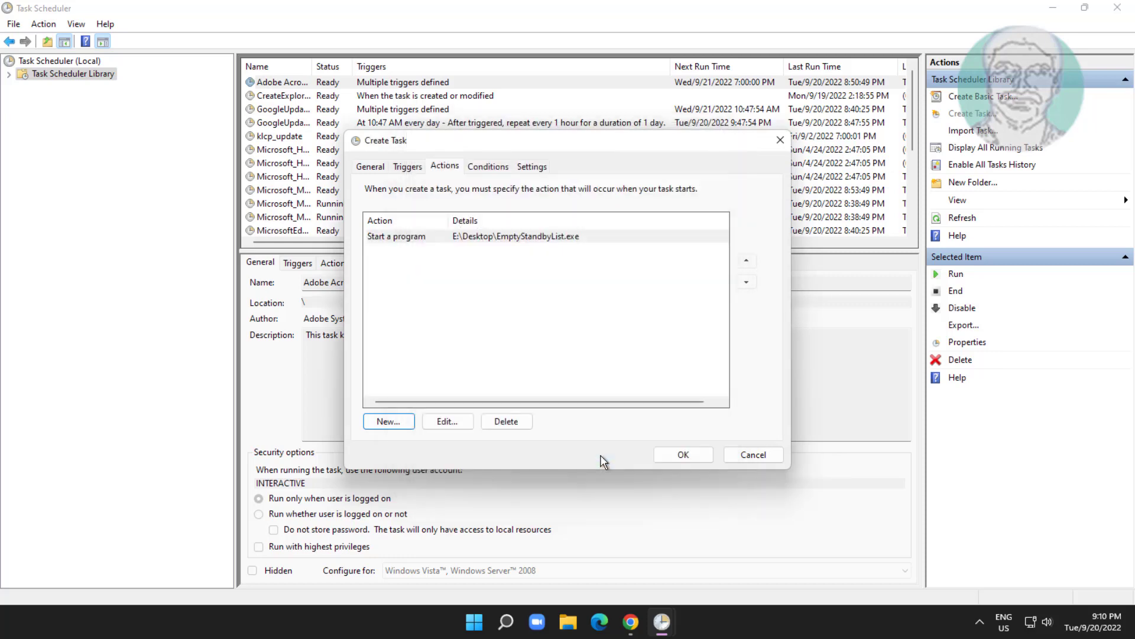
Step: Add a network condition so the task starts only if "Any connection" is available
{"action": "left_click", "coordinate": [482, 168]}
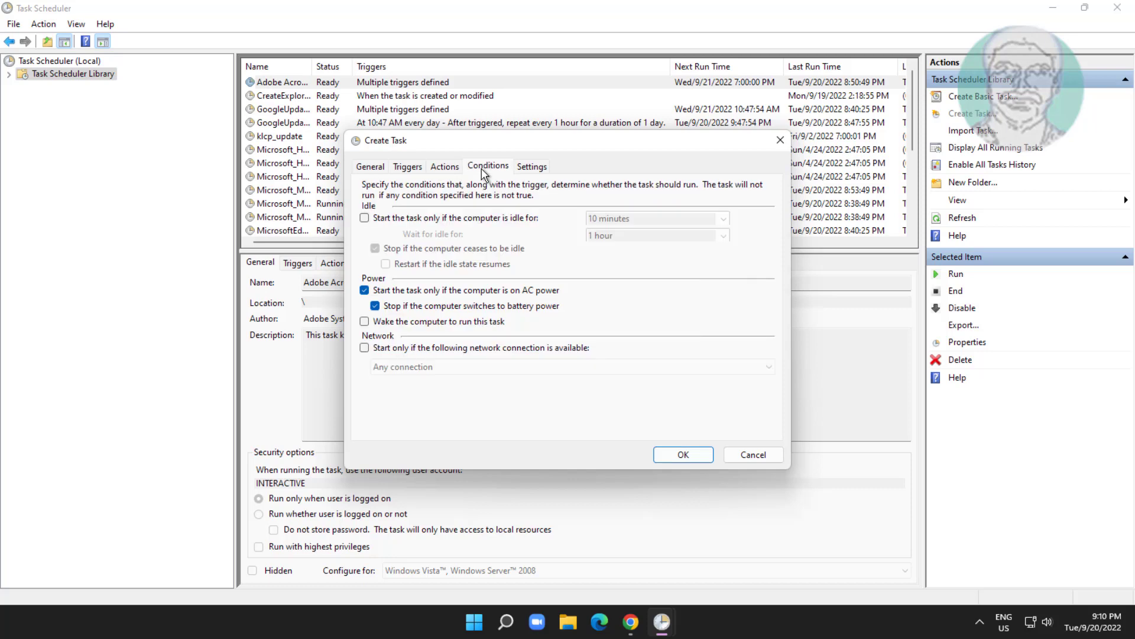
{"action": "left_click", "coordinate": [364, 348]}
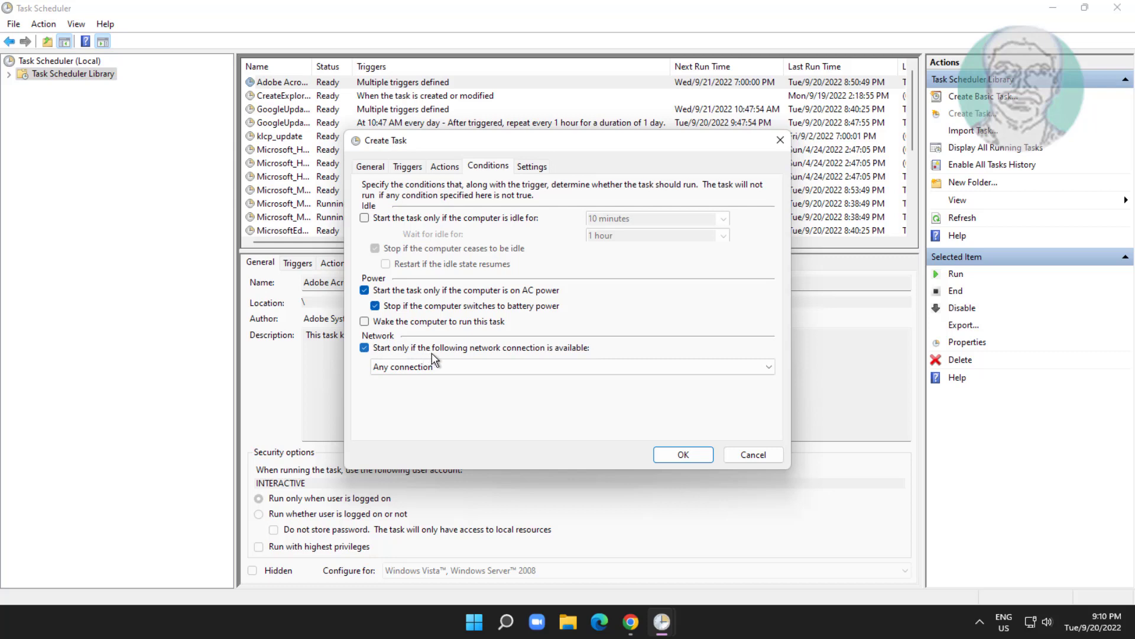
{"action": "left_click", "coordinate": [489, 368]}
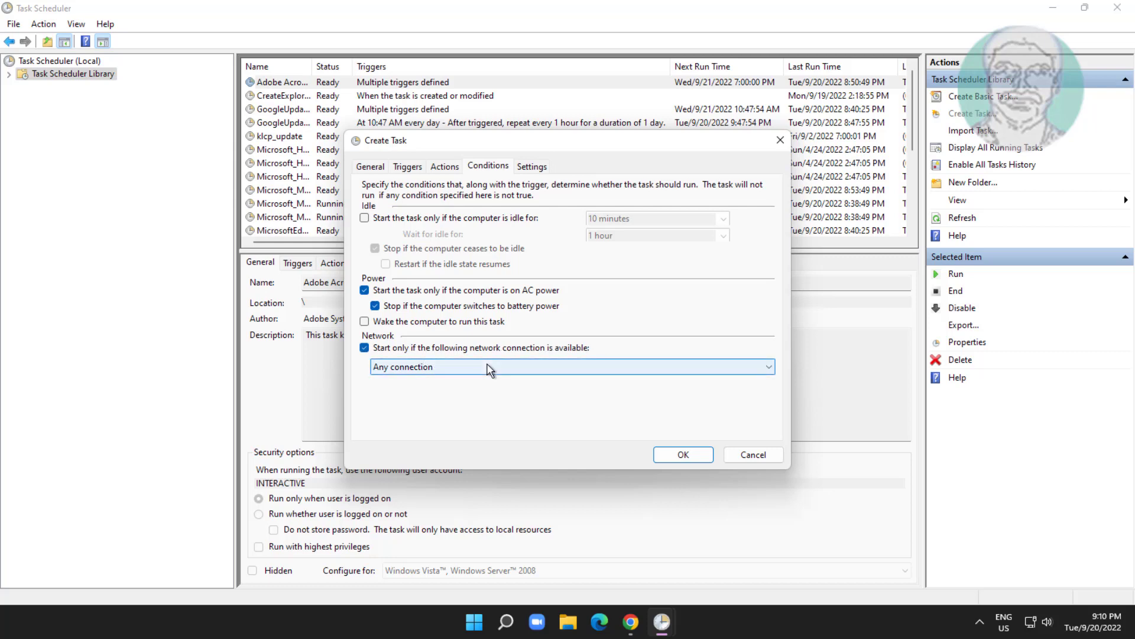
{"action": "left_click", "coordinate": [429, 380]}
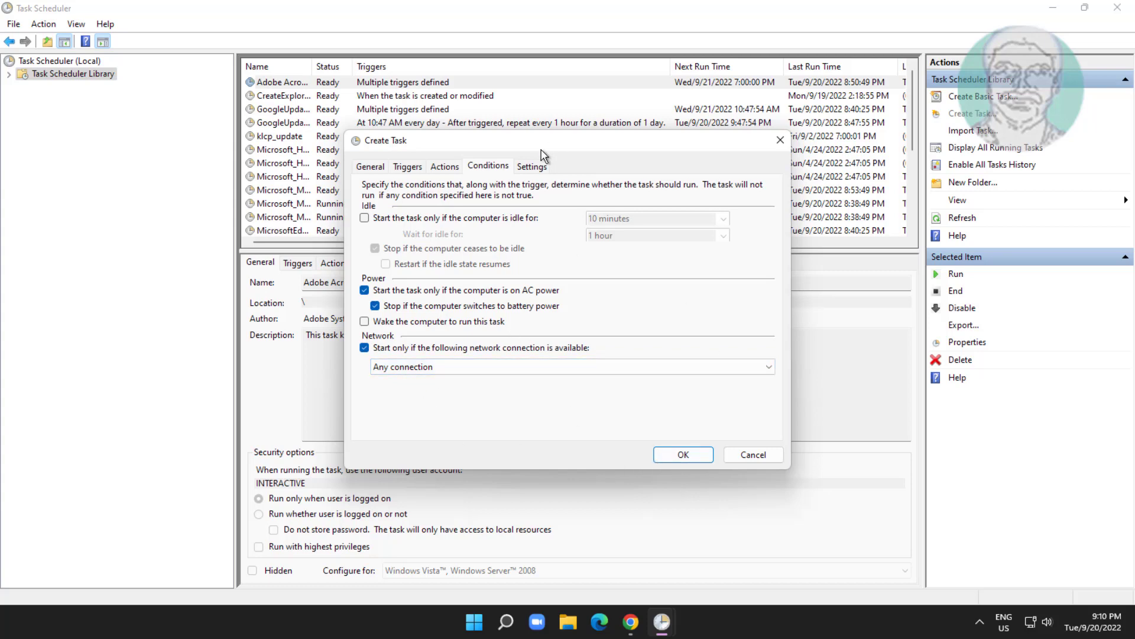
Step: Review the new task's additional settings, conditions, actions, triggers and general options, and save the task
{"action": "left_click", "coordinate": [539, 168]}
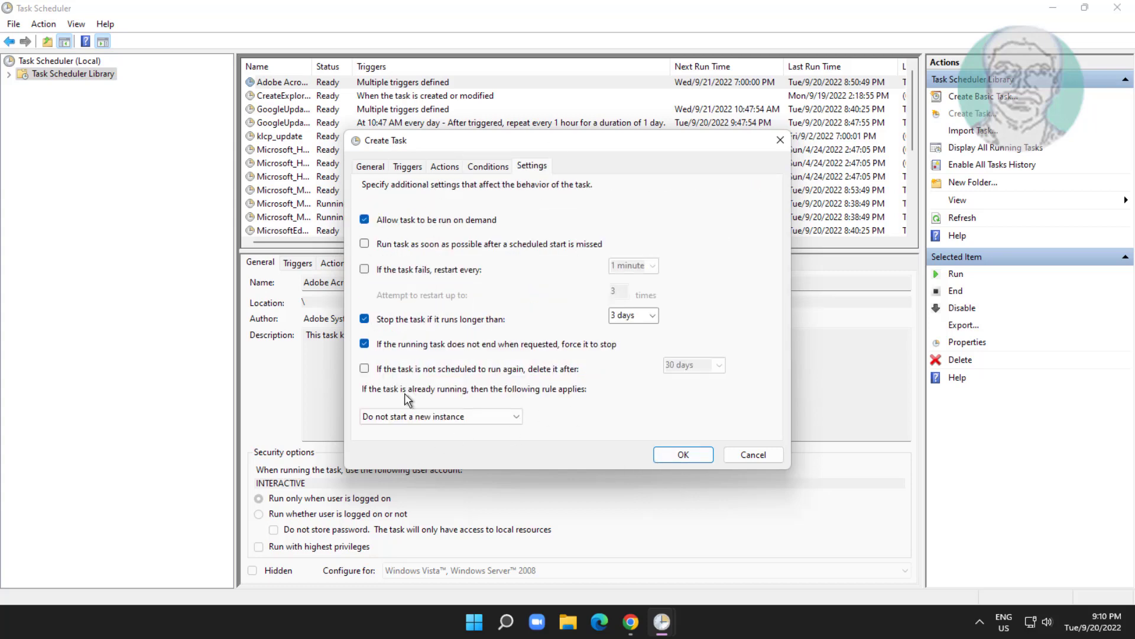
{"action": "left_click", "coordinate": [492, 168]}
{"action": "left_click", "coordinate": [444, 167]}
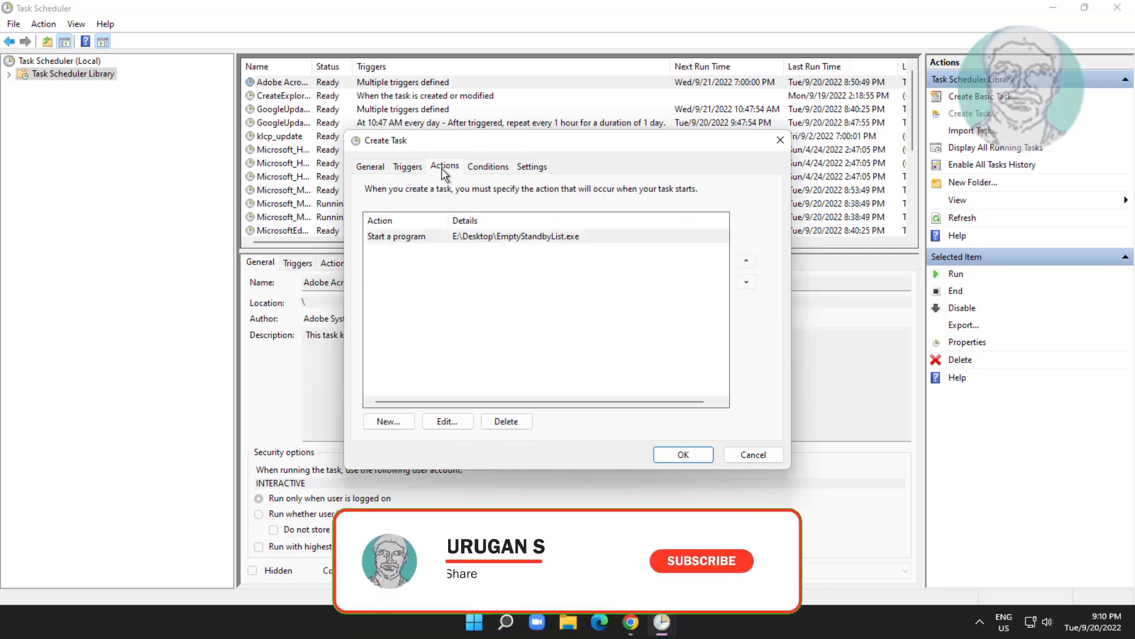
{"action": "left_click", "coordinate": [407, 167]}
{"action": "left_click", "coordinate": [372, 167]}
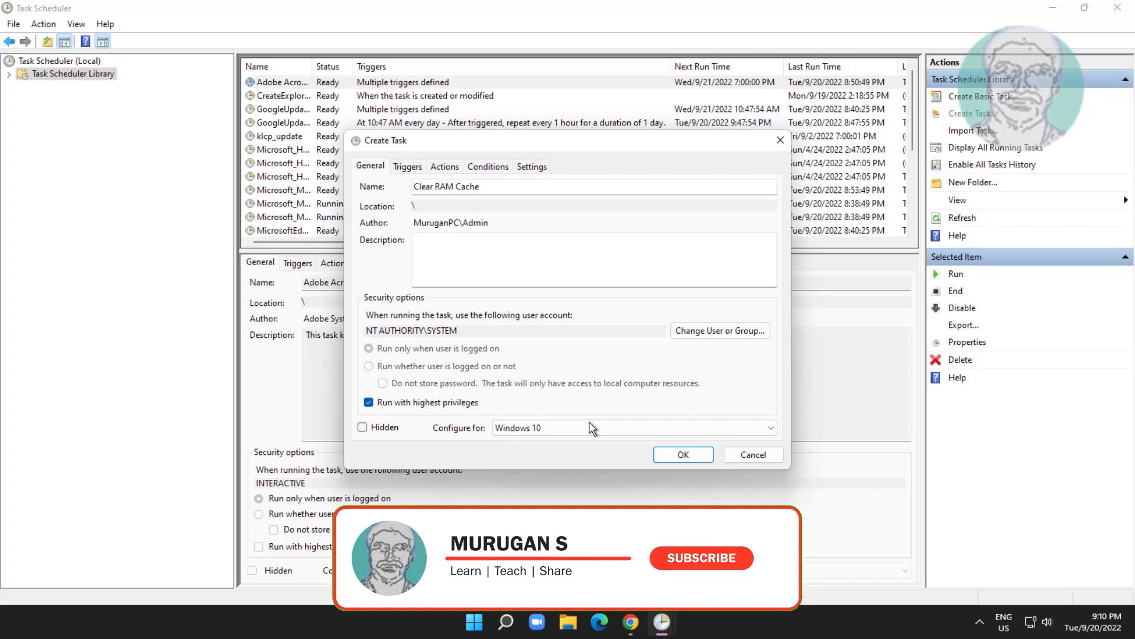
{"action": "left_click", "coordinate": [679, 459]}
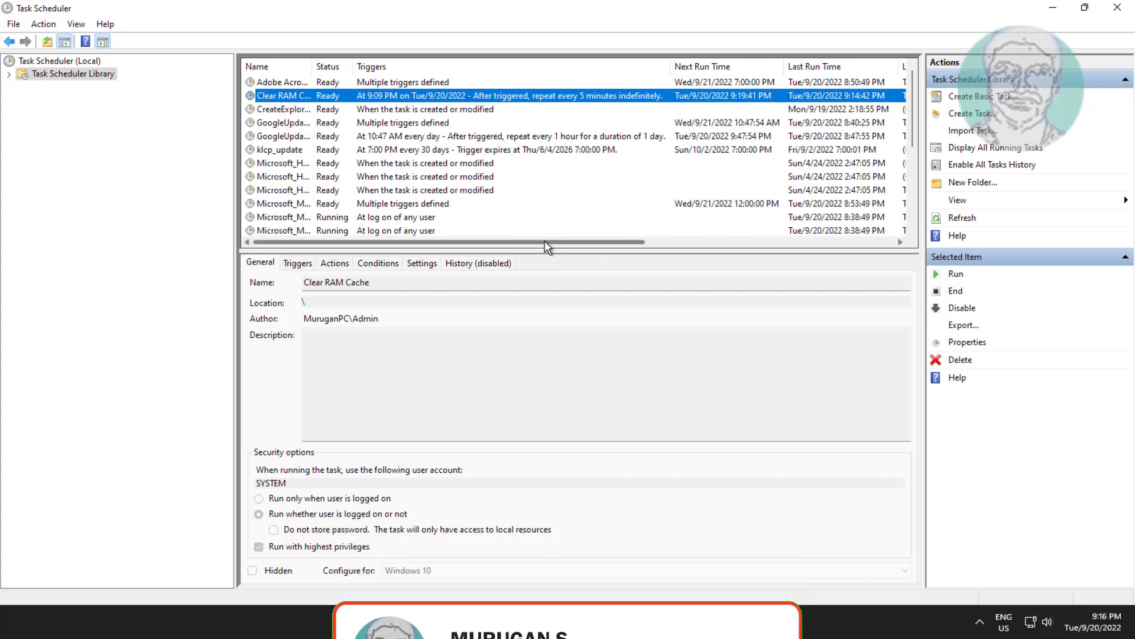
Step: Examine the Clear RAM Cache task's run times and last run result in the task list, and minimize Task Scheduler
{"action": "left_click_drag", "start_coordinate": [545, 242], "coordinate": [774, 234]}
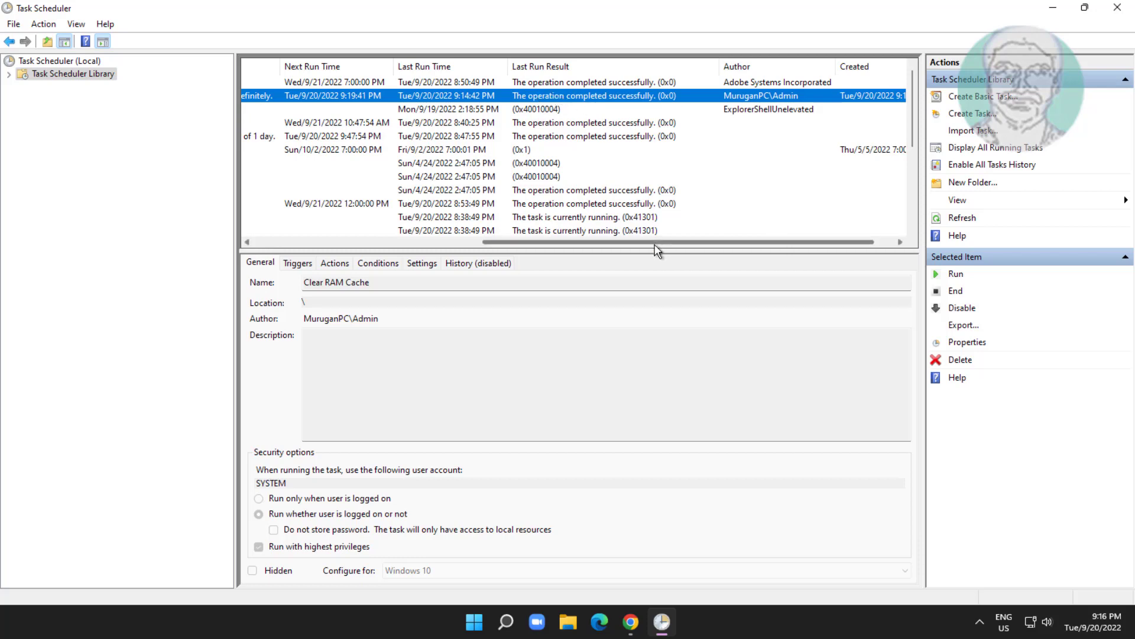
{"action": "left_click_drag", "start_coordinate": [639, 243], "coordinate": [338, 236]}
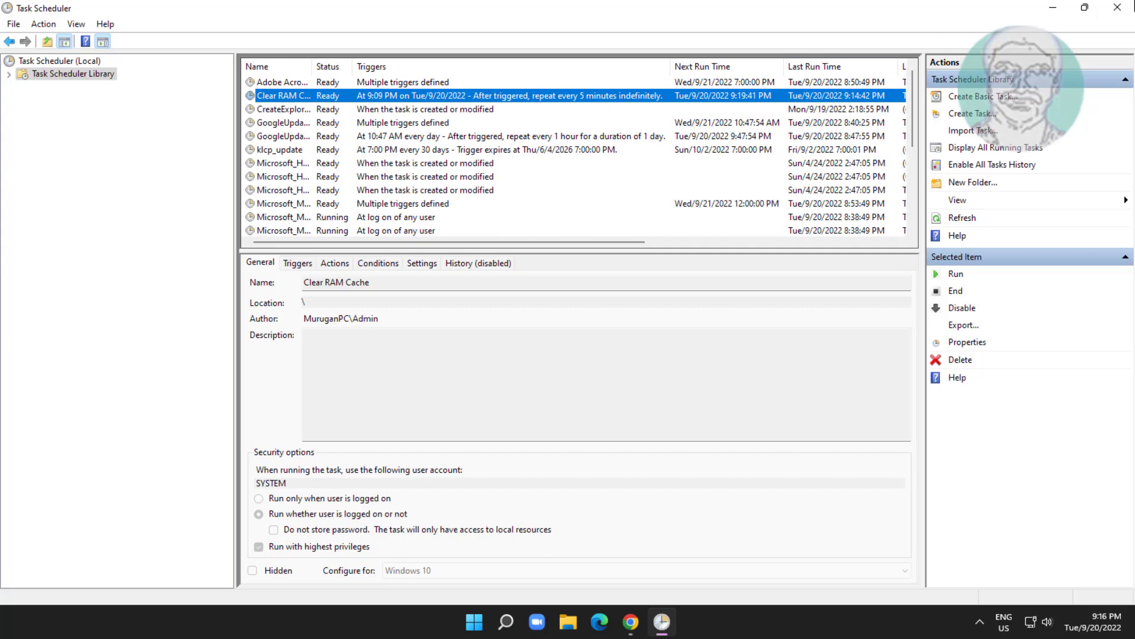
{"action": "left_click", "coordinate": [1054, 11]}
Step: Switch to Task Manager, check the cached amount in the memory performance details, and close it
{"action": "right_click", "coordinate": [474, 622]}
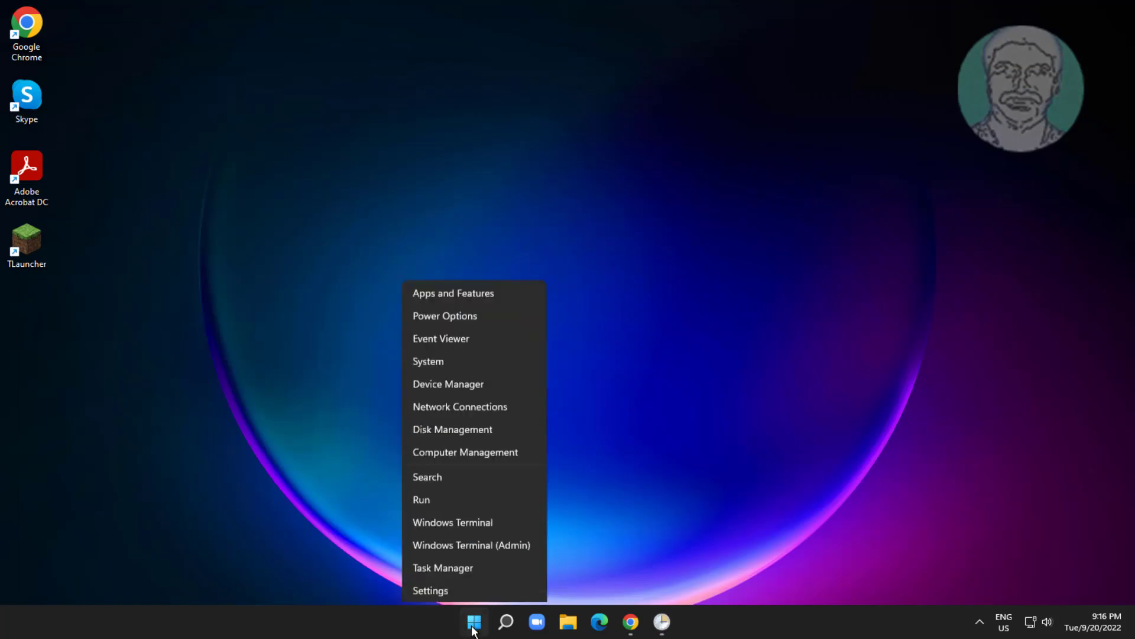
{"action": "left_click", "coordinate": [475, 502]}
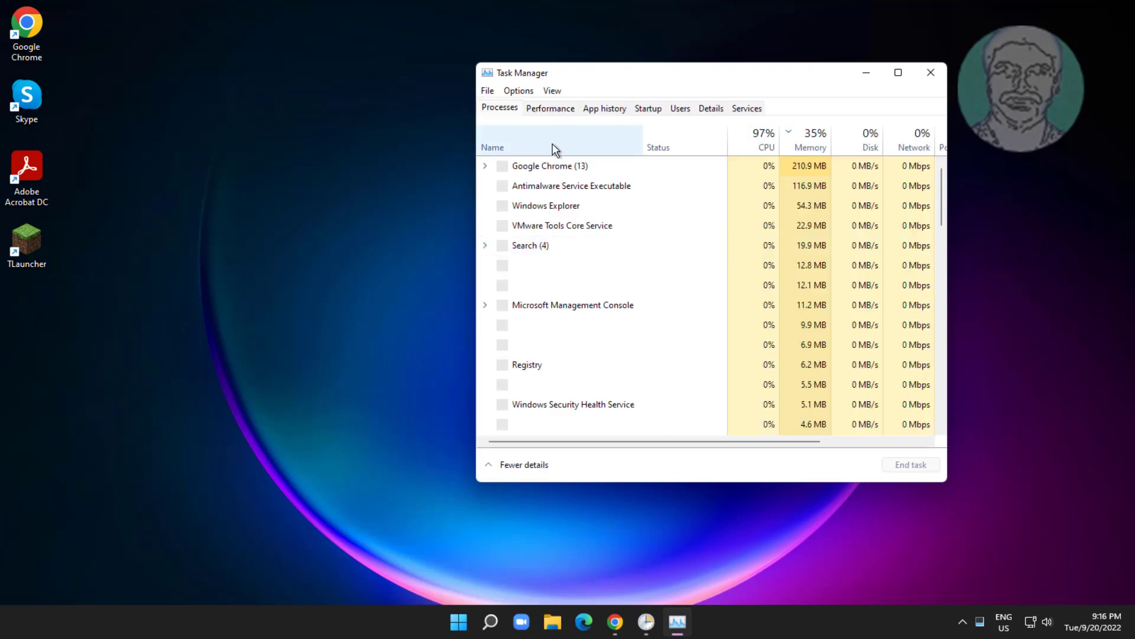
{"action": "left_click", "coordinate": [551, 112]}
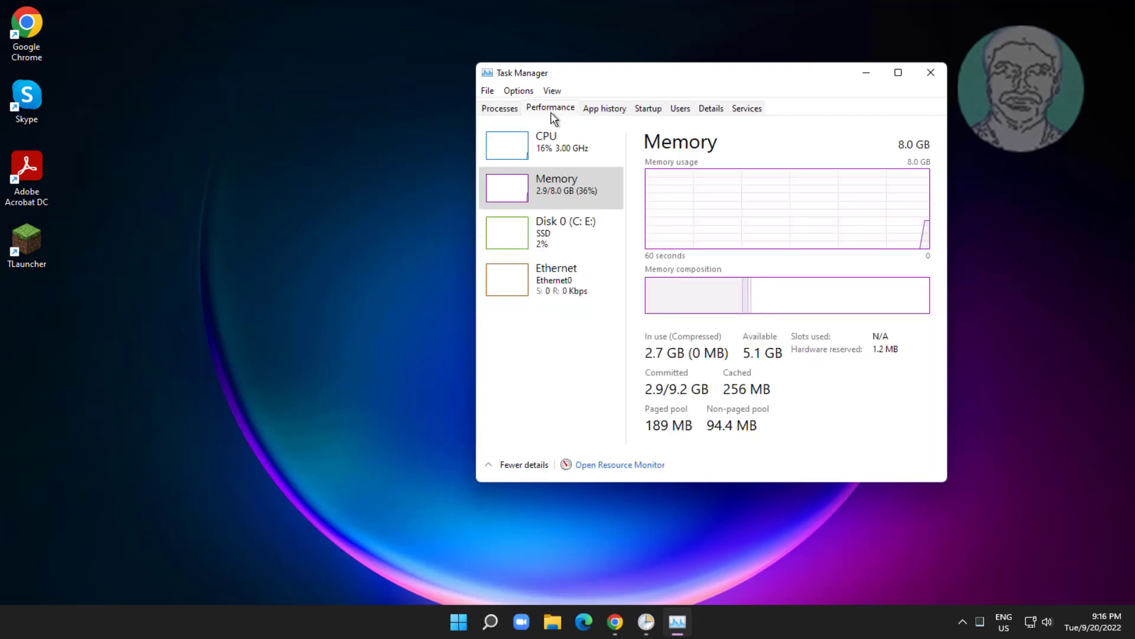
{"action": "left_click", "coordinate": [547, 195]}
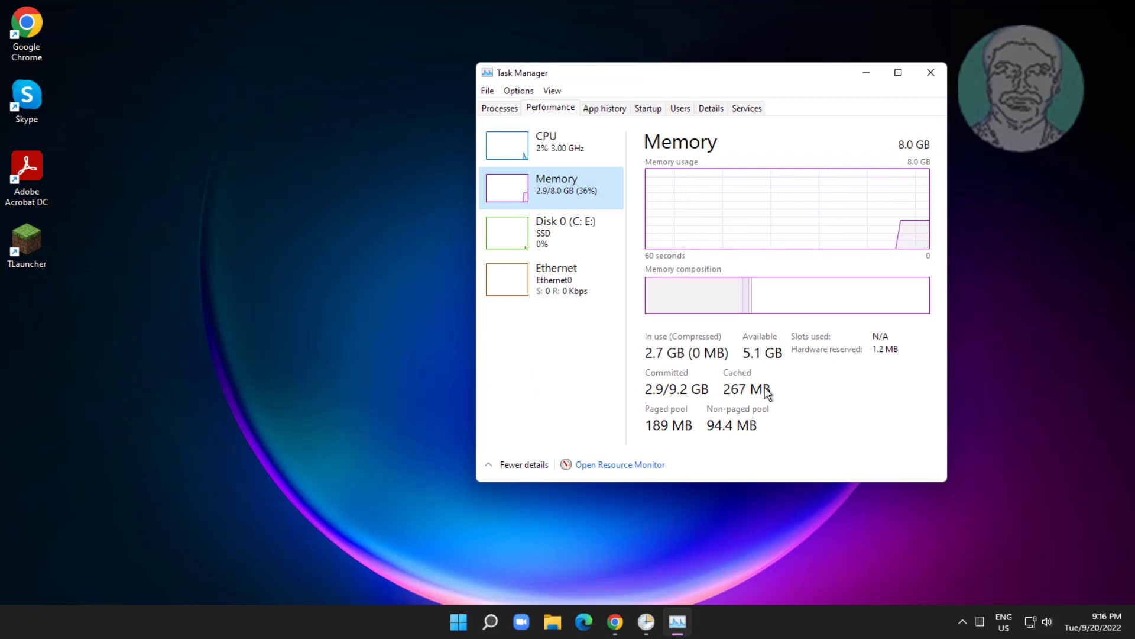
{"action": "left_click", "coordinate": [925, 80]}
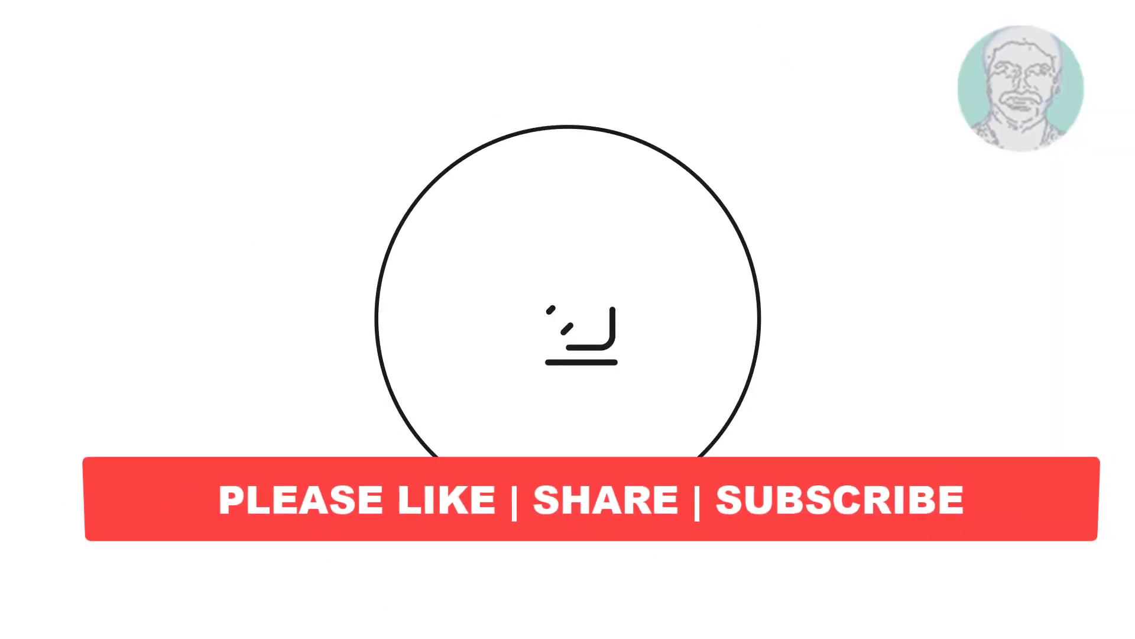